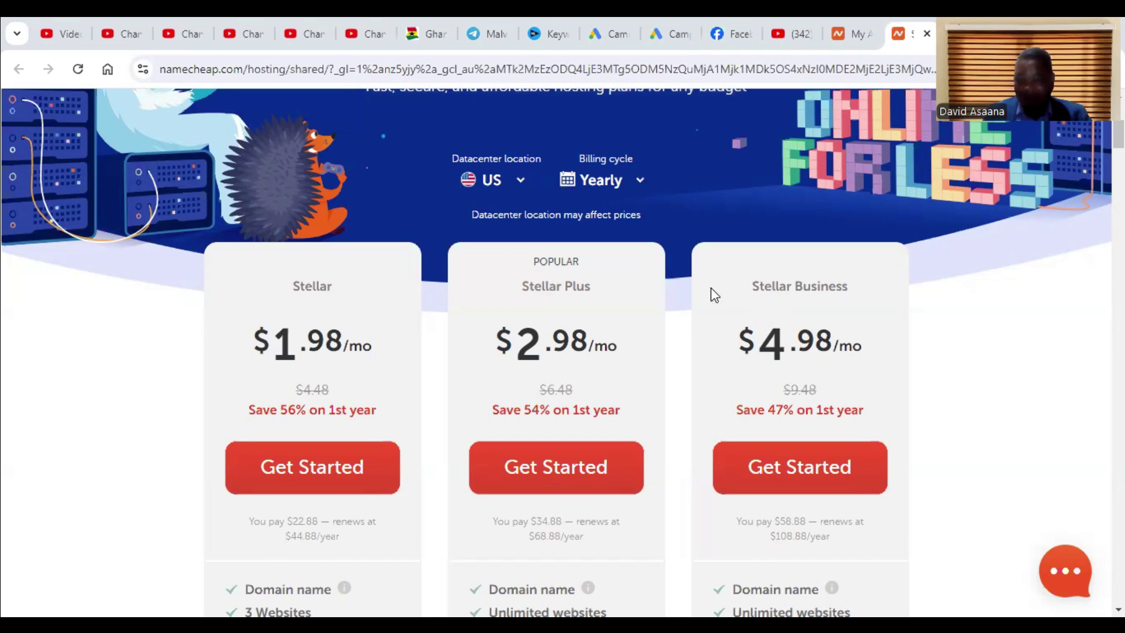
- Go to the Namecheap account dashboard and open the Domain List
scroll(766, 330, "down", 4)
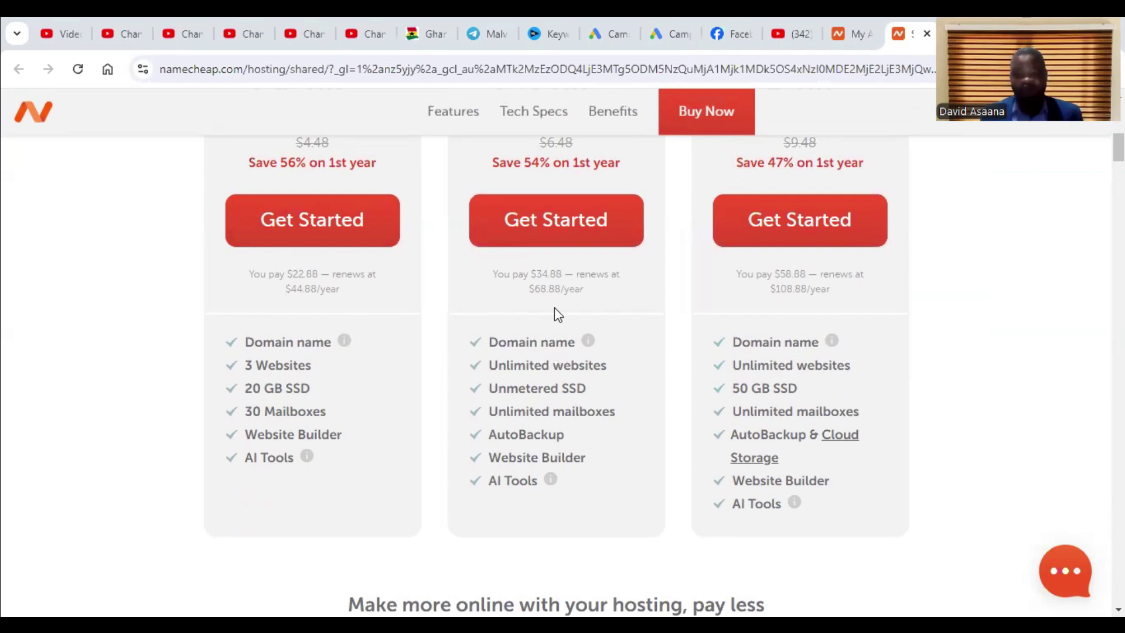
scroll(554, 307, "up", 5)
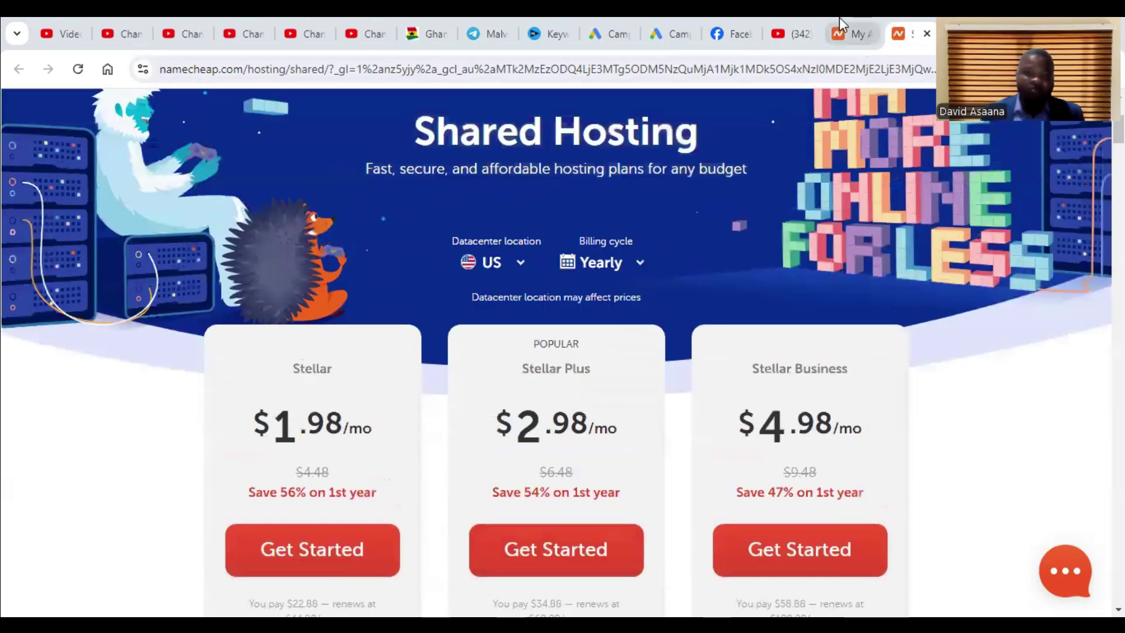
left_click(842, 30)
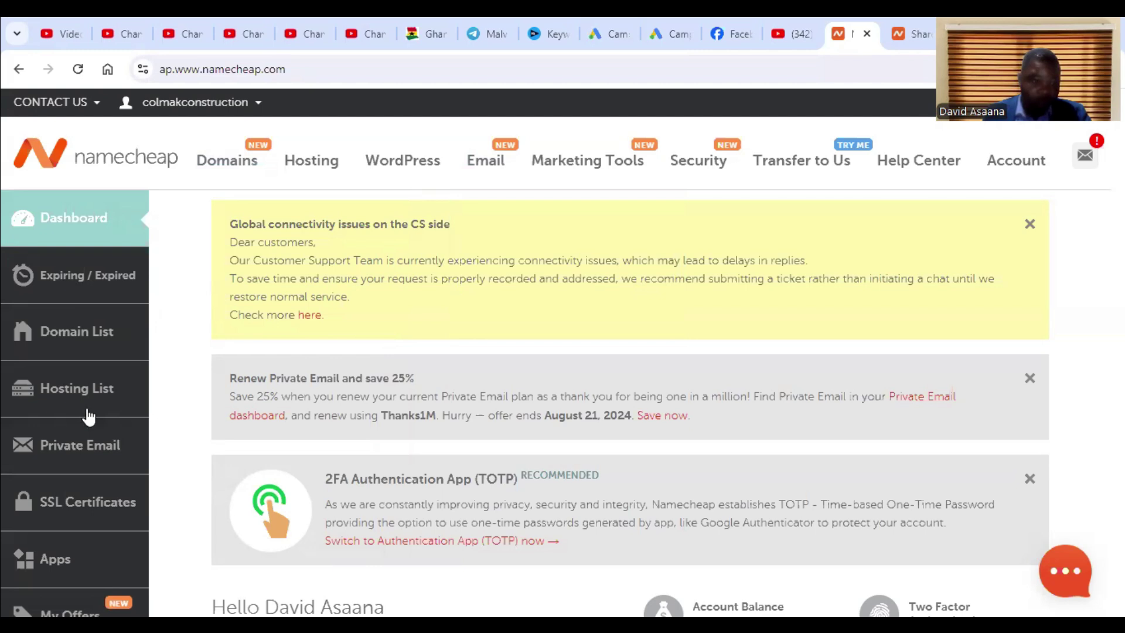
left_click(85, 333)
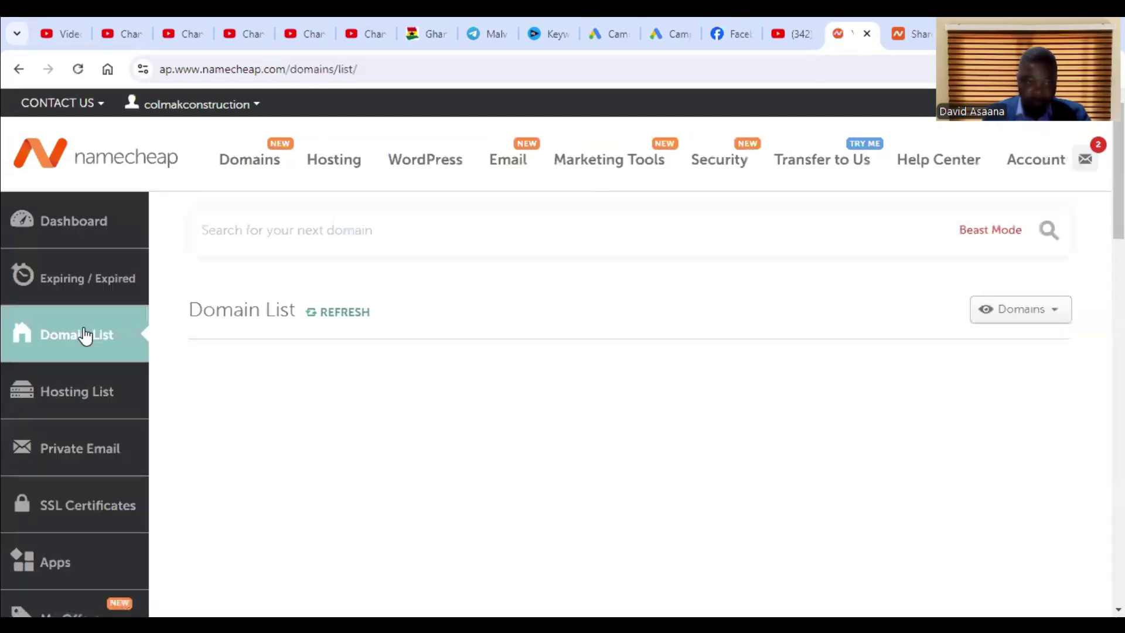
- Open the Hosting List showing the active Stellar Plus plan expiring Jun 20, 2025
scroll(443, 362, "down", 1)
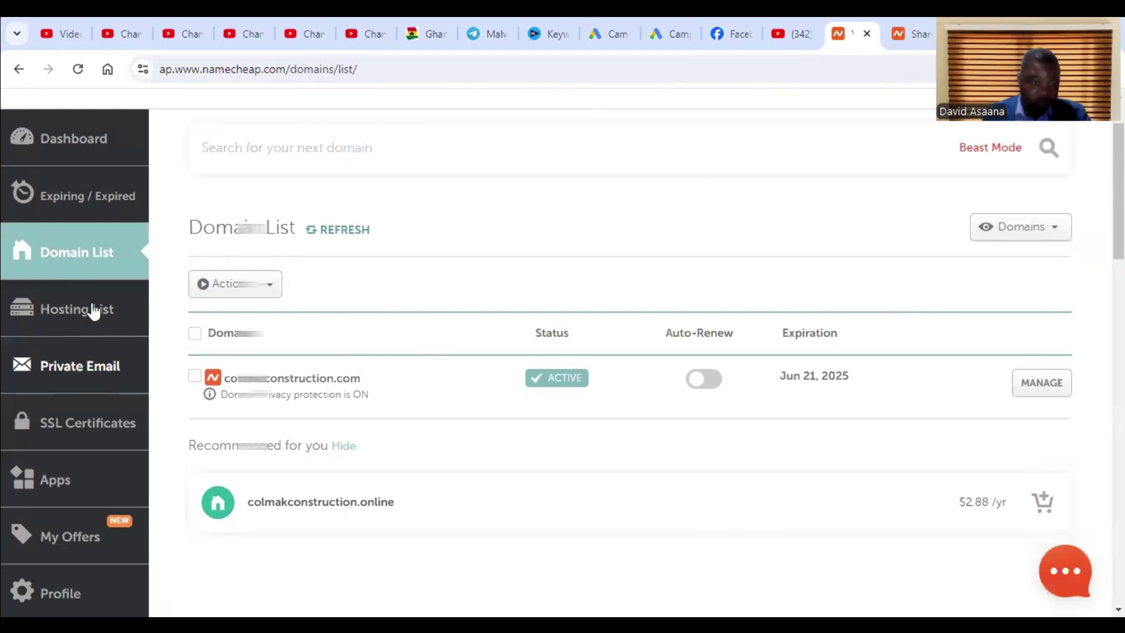
left_click(87, 318)
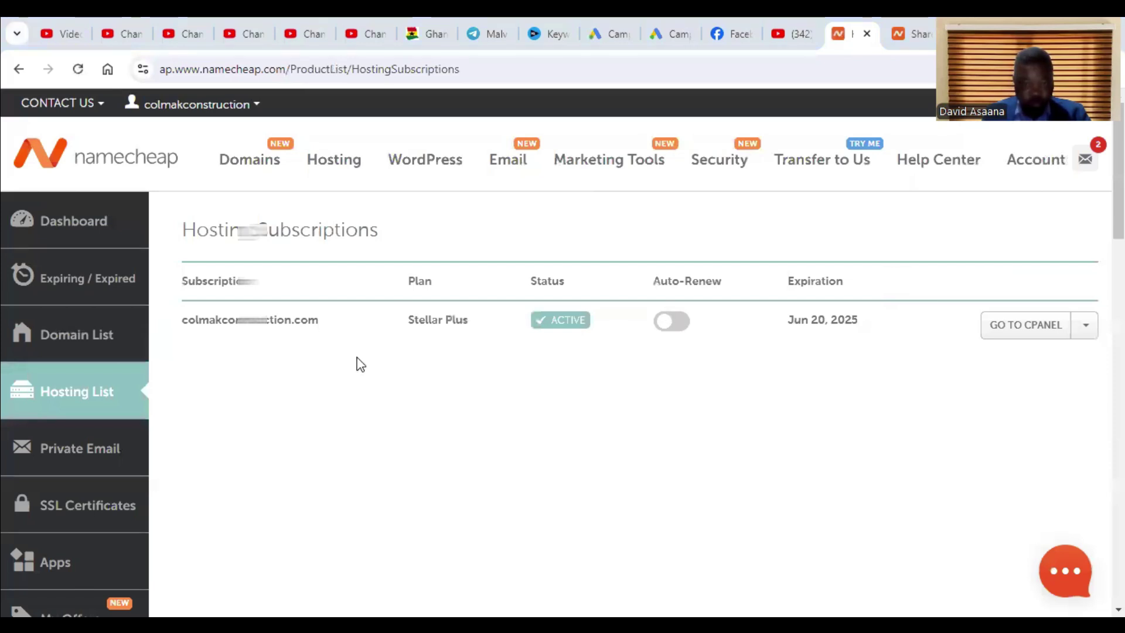
right_click(1030, 334)
left_click(1018, 333)
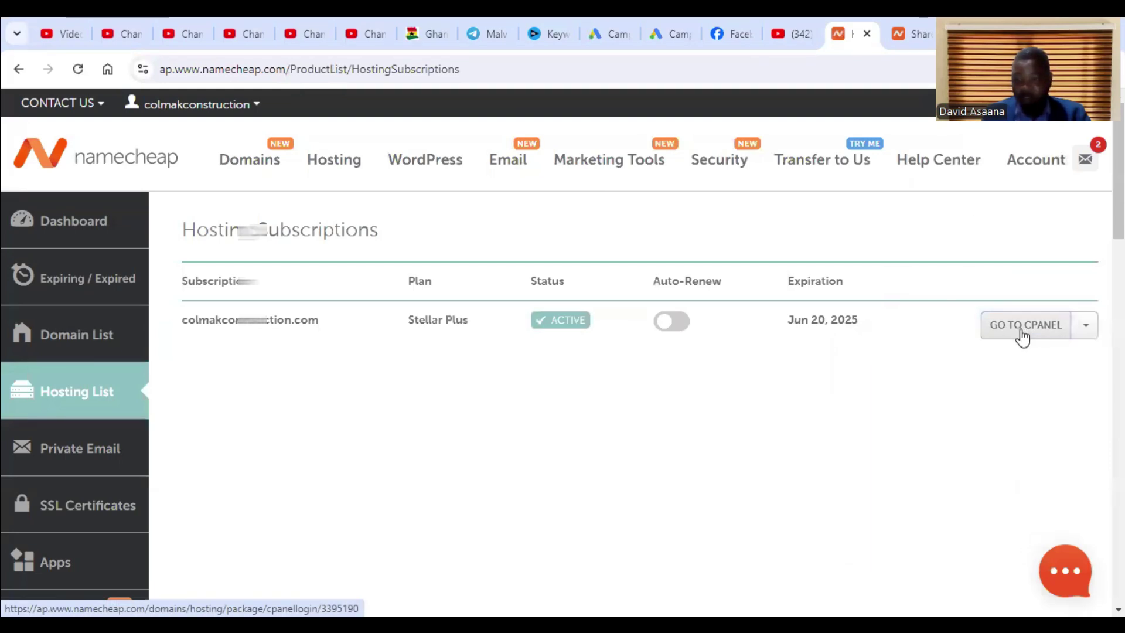
- Log into cPanel for the Stellar Plus subscription and browse the Tools sections down to Domains
left_click(1032, 325)
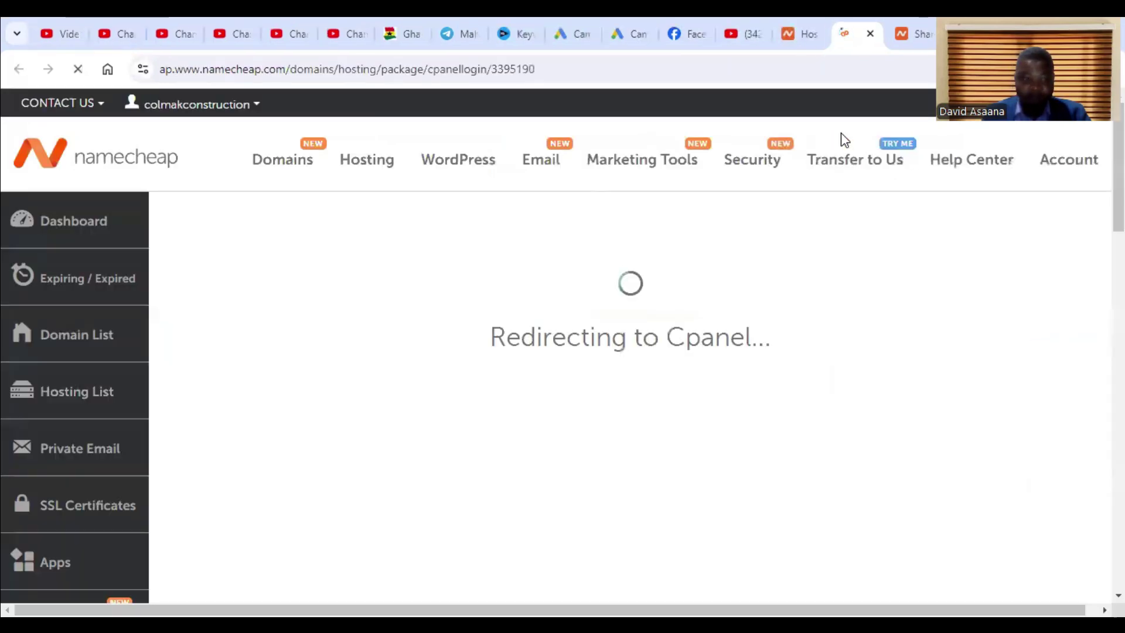
mouse_move(823, 160)
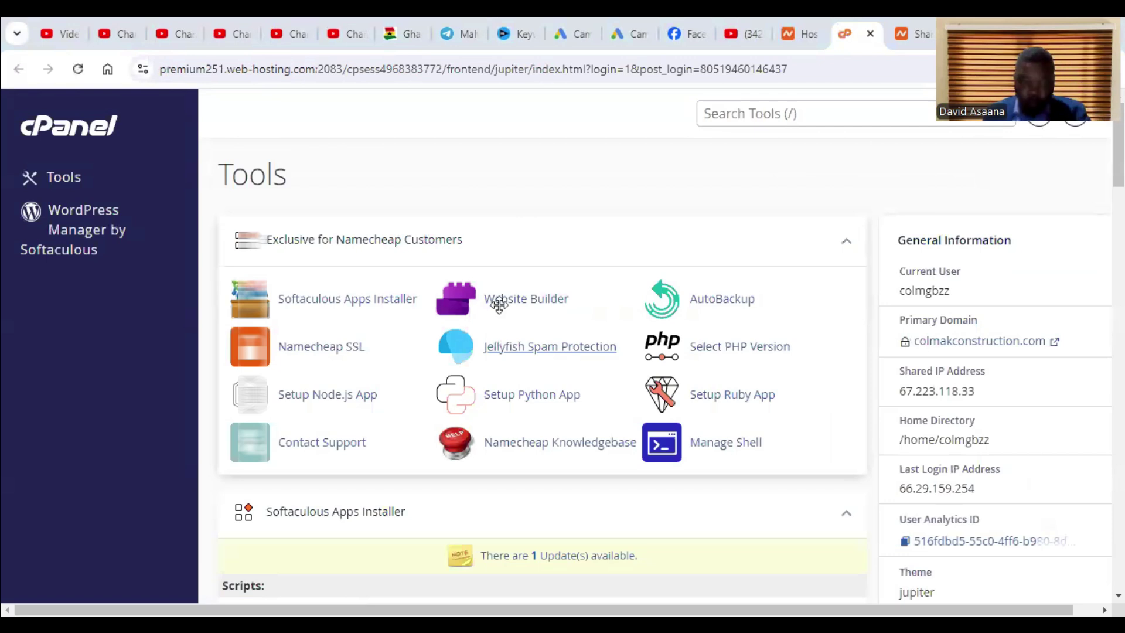
scroll(418, 329, "down", 8)
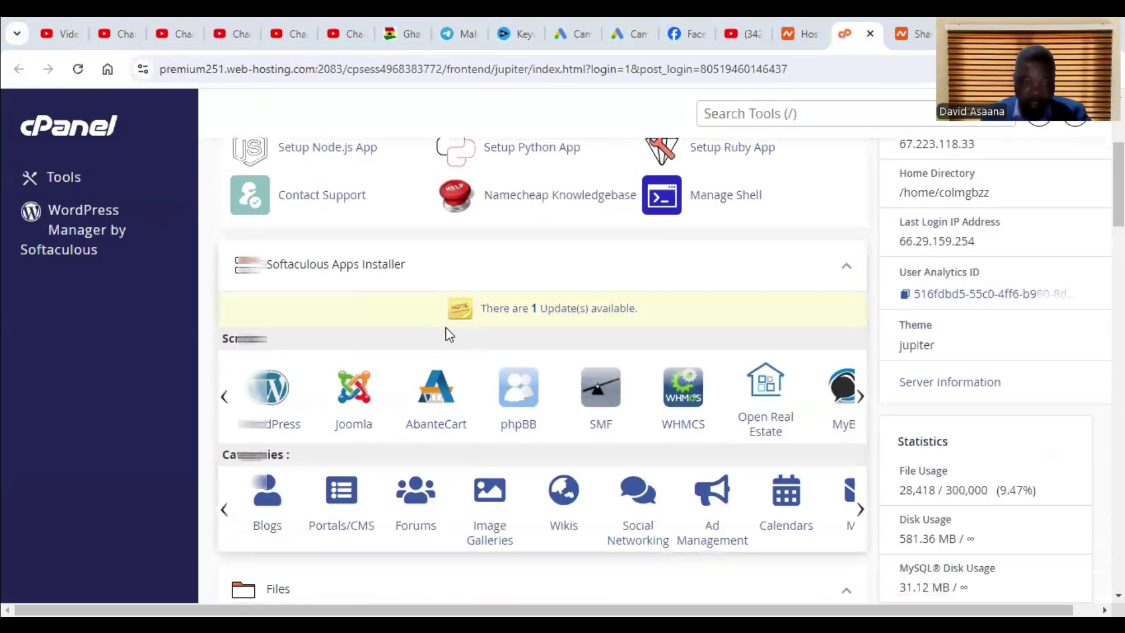
scroll(445, 328, "down", 7)
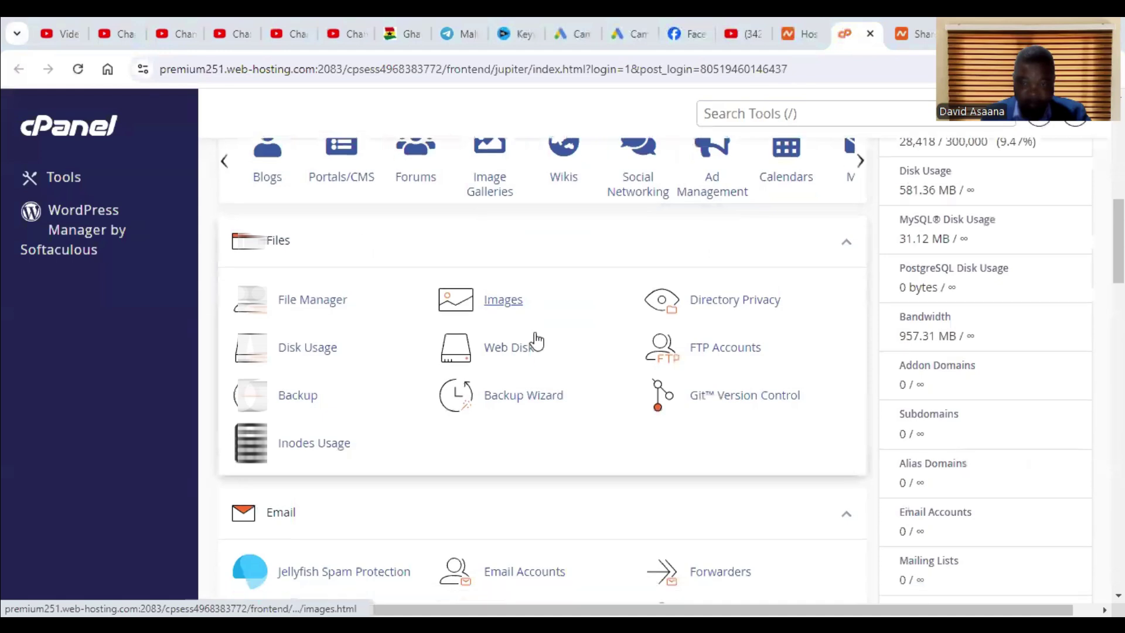
scroll(388, 315, "down", 9)
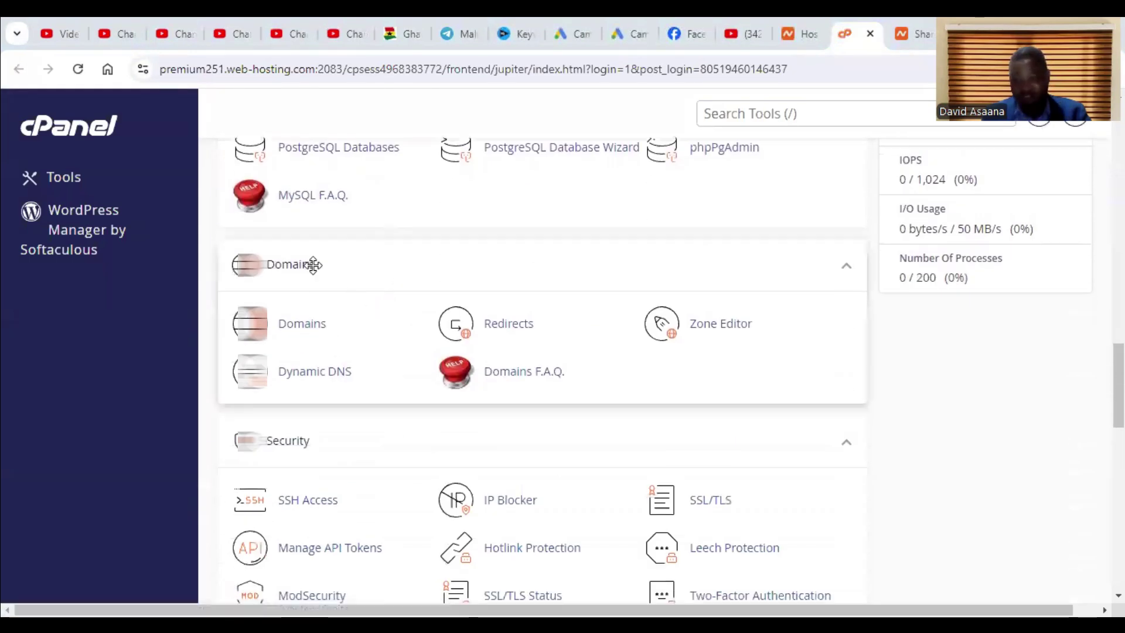
scroll(764, 369, "up", 4)
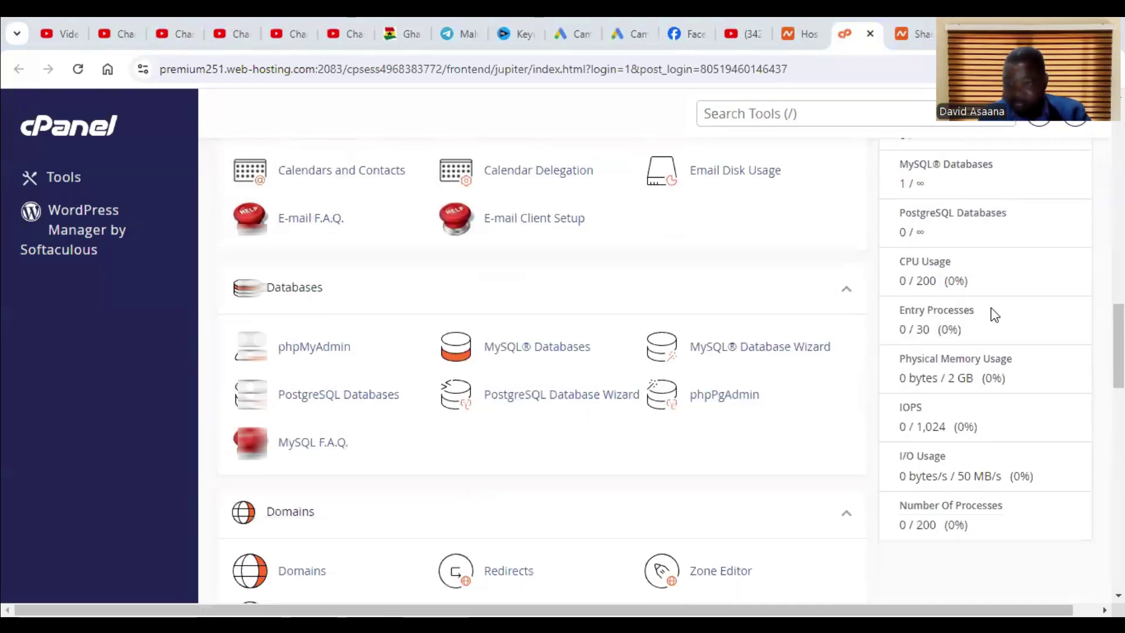
scroll(990, 308, "up", 6)
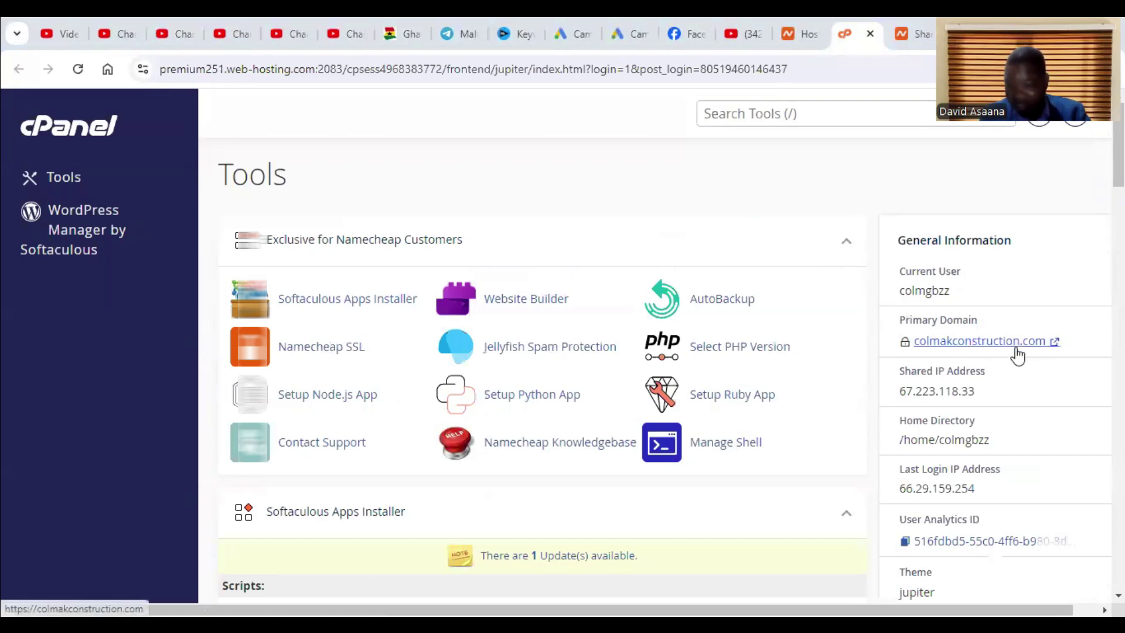
scroll(1004, 404, "down", 2)
scroll(1002, 413, "down", 2)
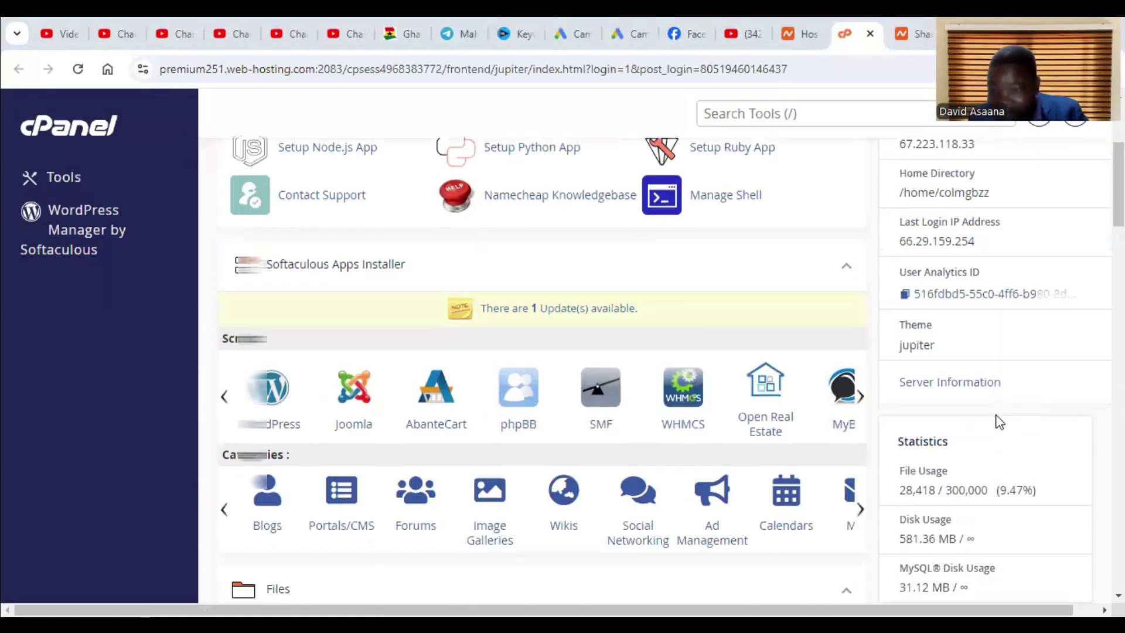
scroll(1000, 422, "down", 5)
scroll(1001, 417, "down", 1)
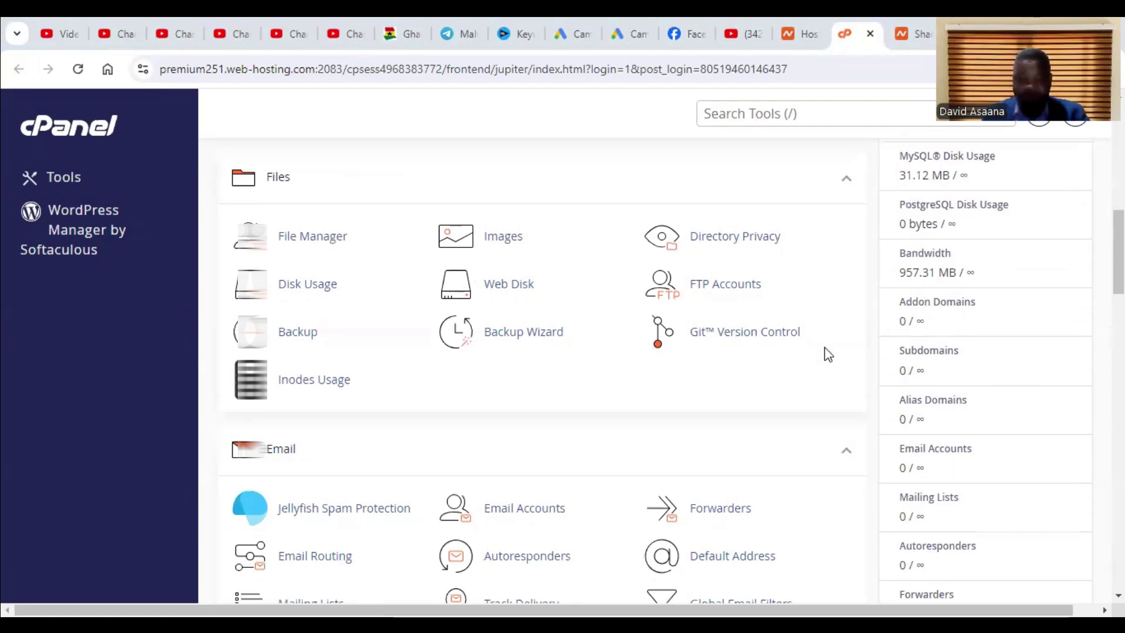
scroll(573, 425, "down", 10)
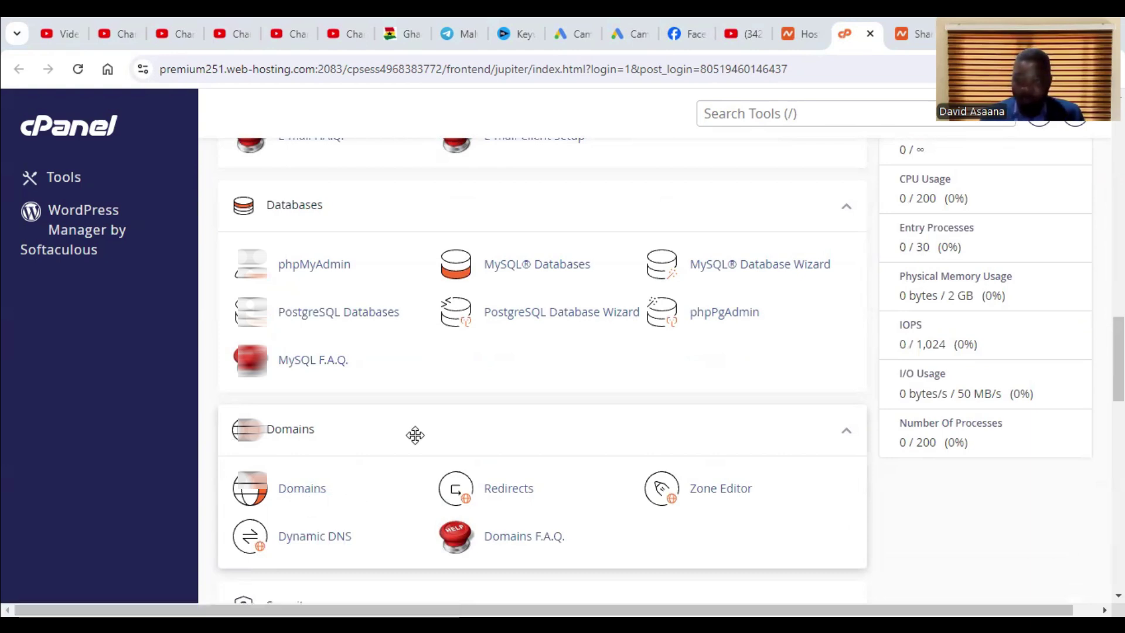
- Return to Namecheap's Domain List and open the management page for colmakconstruction.com
left_click(808, 26)
left_click(94, 343)
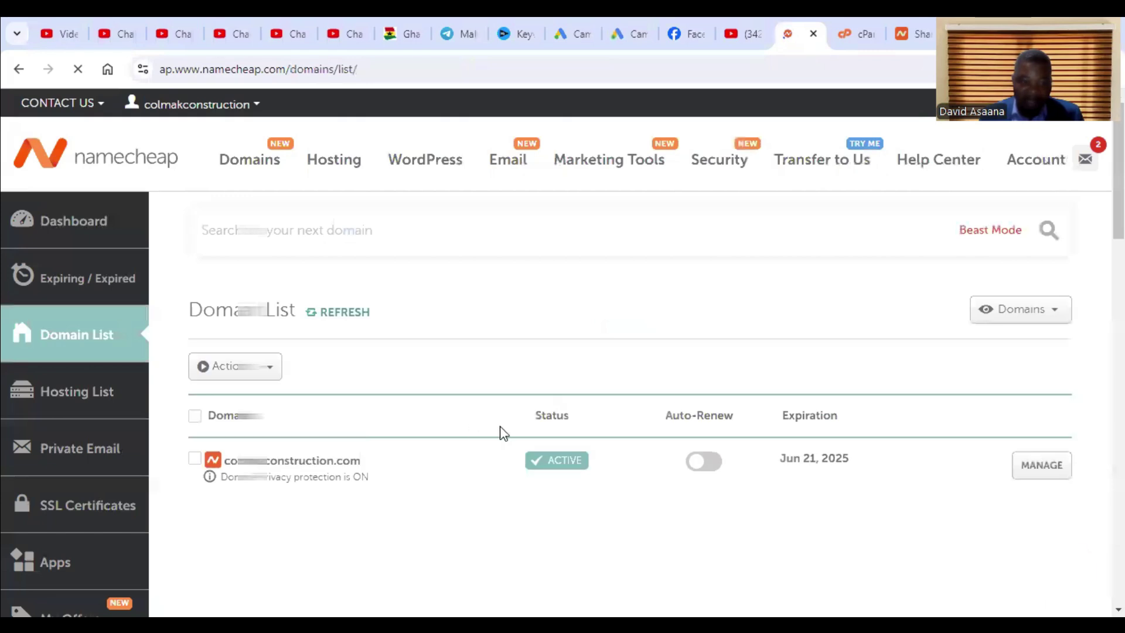
scroll(326, 469, "down", 3)
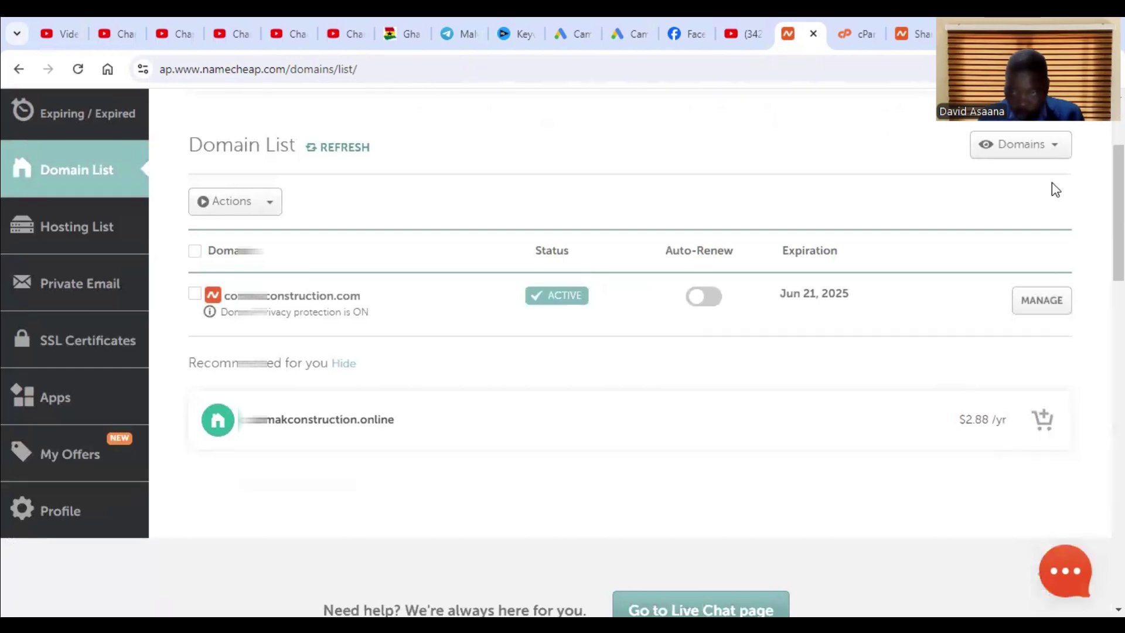
left_click(1046, 302)
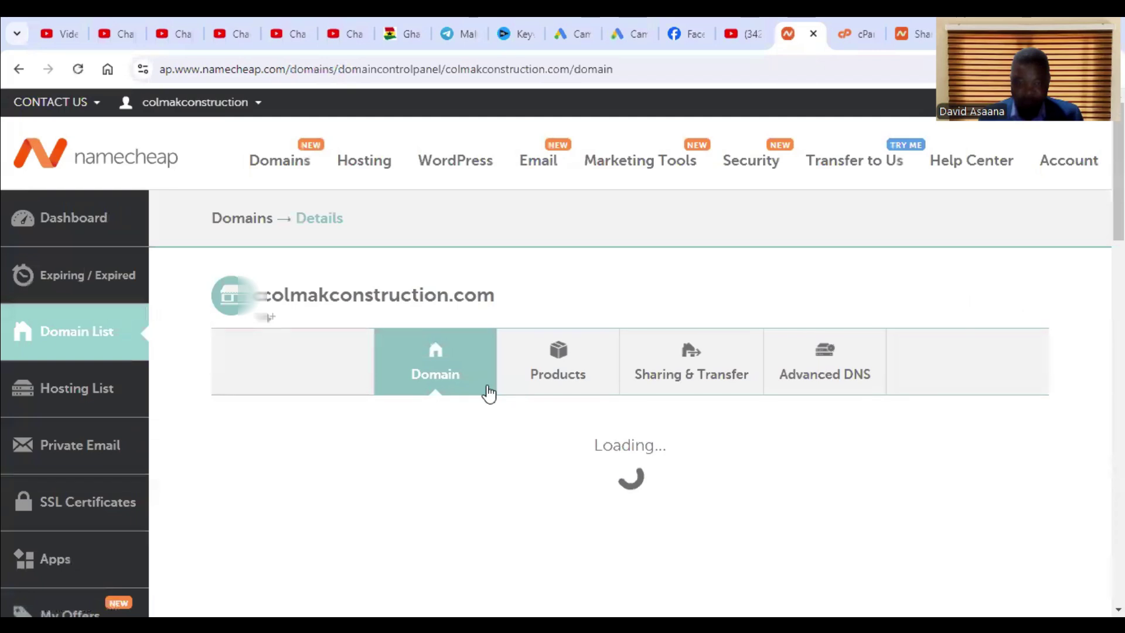
scroll(502, 420, "down", 2)
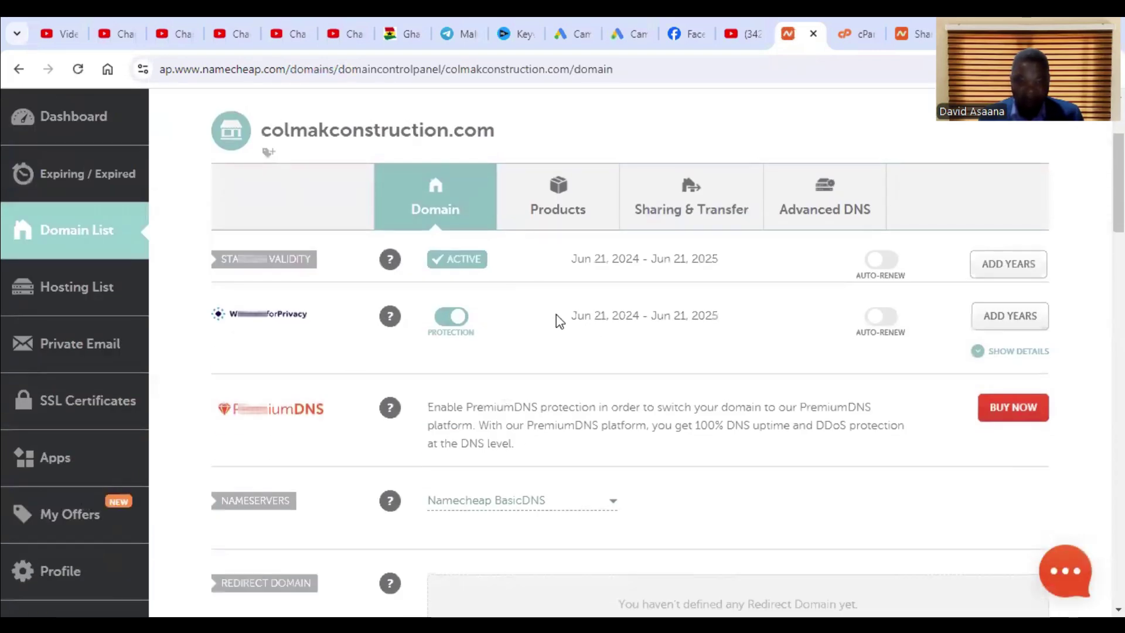
scroll(1017, 426, "up", 3)
scroll(606, 430, "down", 4)
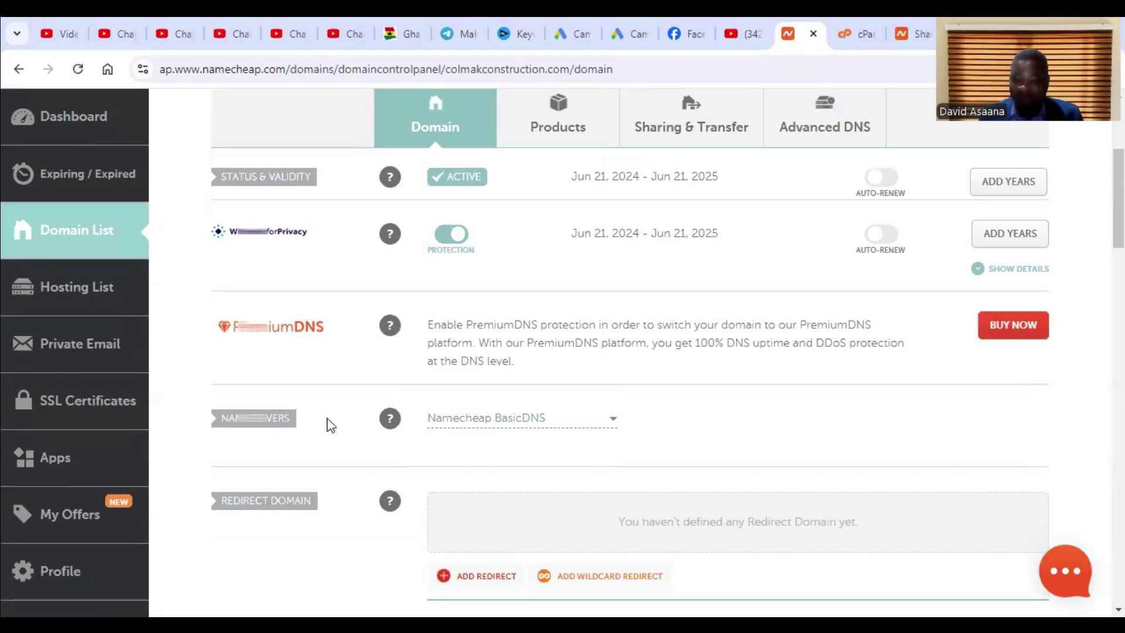
- Review the Nameservers choices, leaving them set to Namecheap BasicDNS
left_click(613, 422)
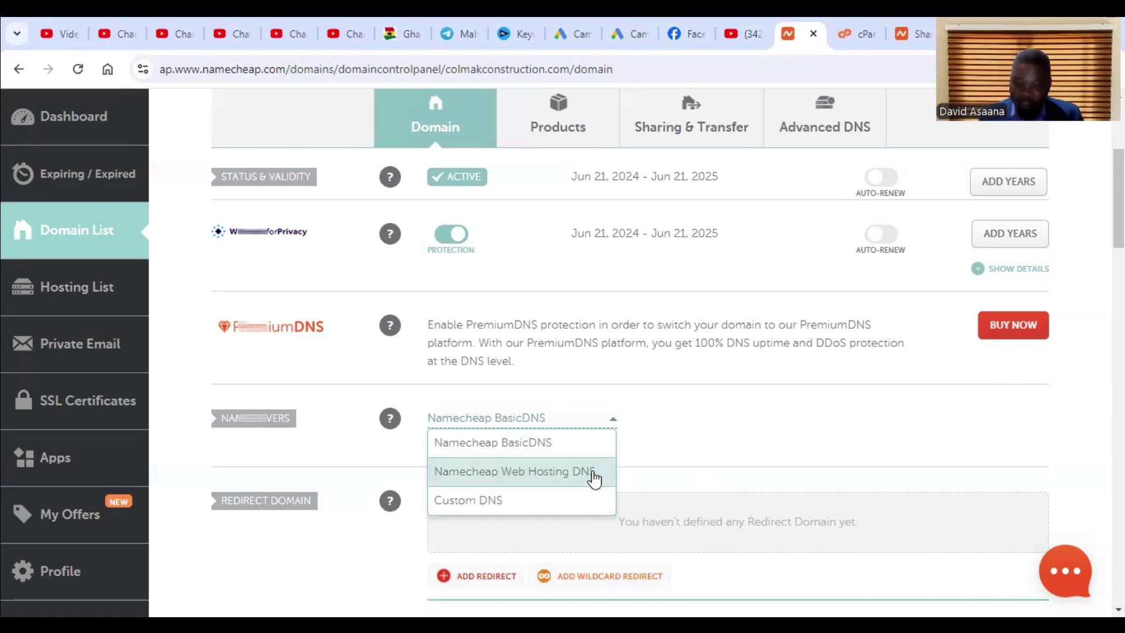
key("Down")
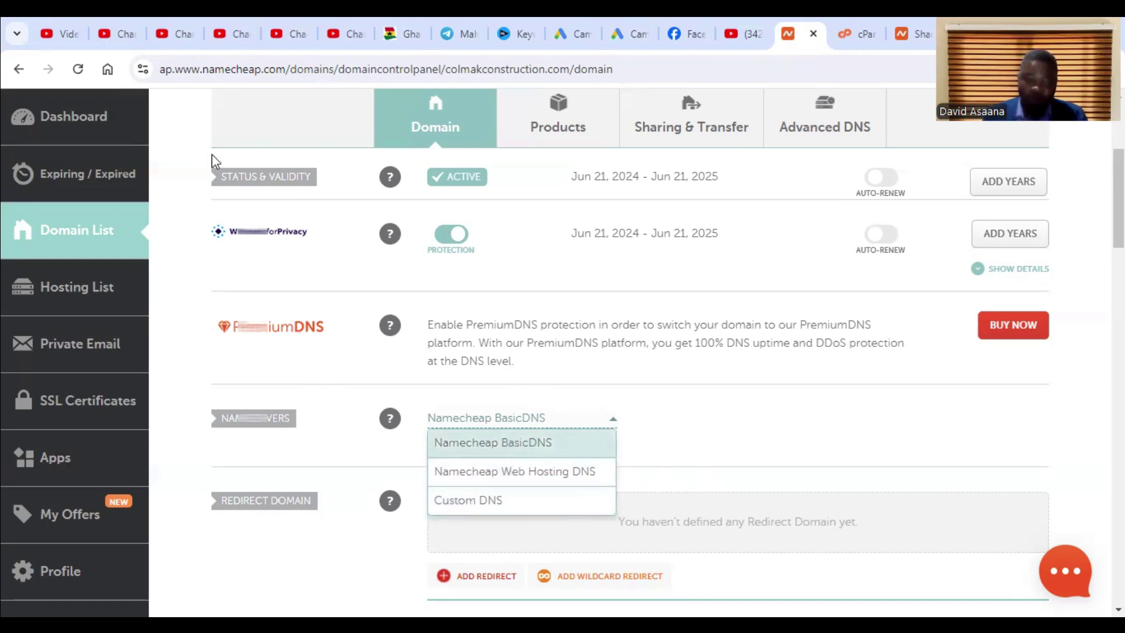
left_click(188, 106)
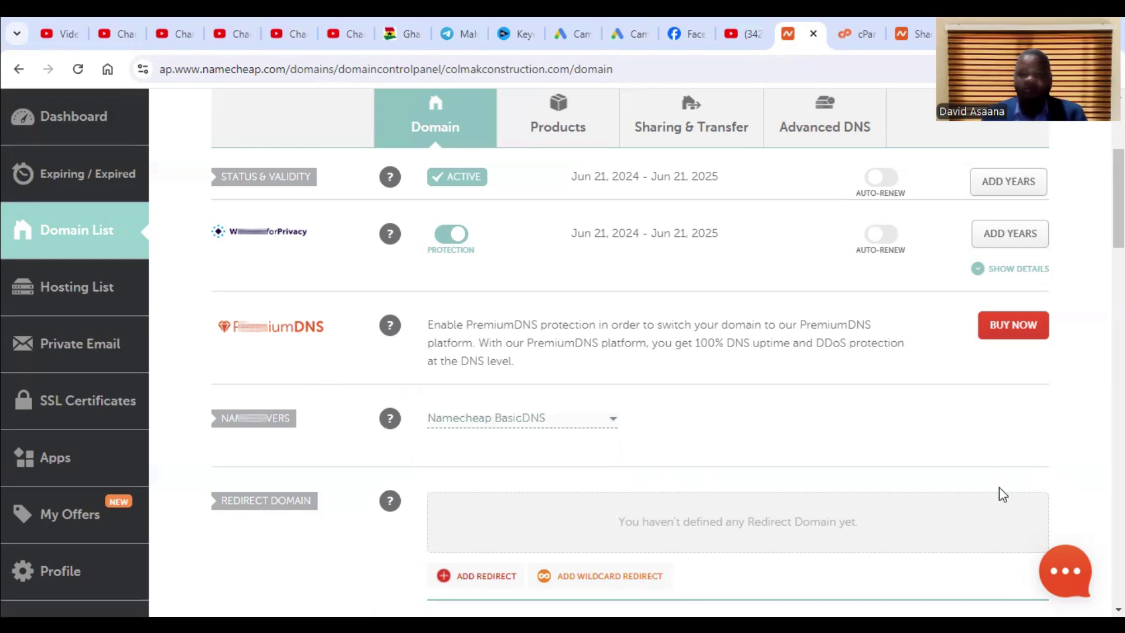
- Open cPanel's Domains page and start the Create a New Domain form
left_click(844, 34)
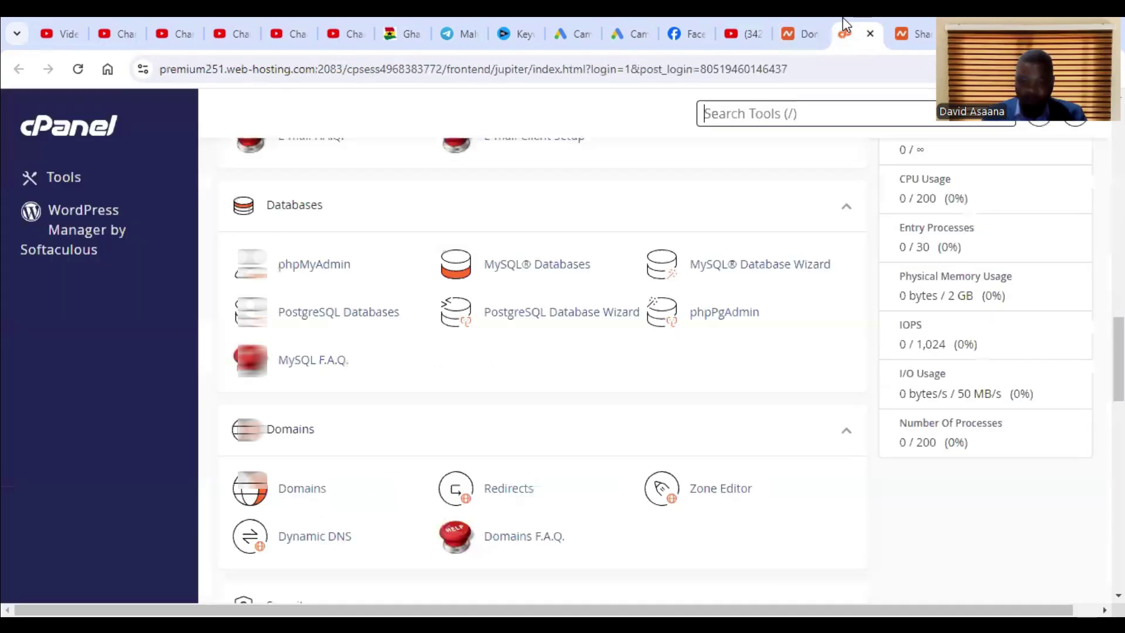
left_click(301, 490)
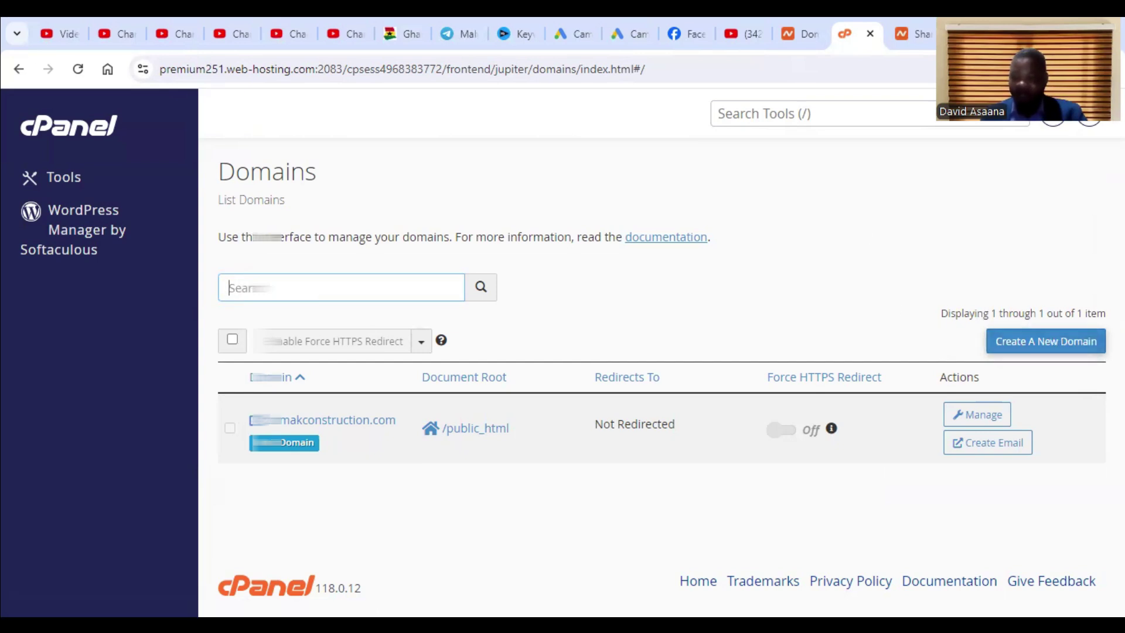
left_click(1061, 344)
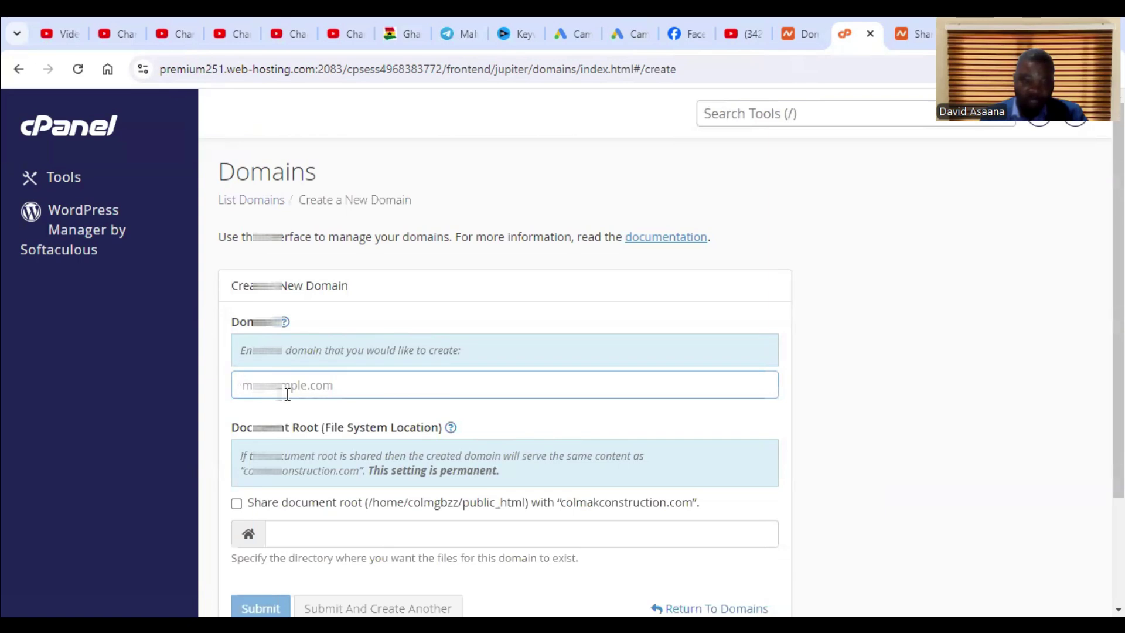
scroll(288, 395, "down", 3)
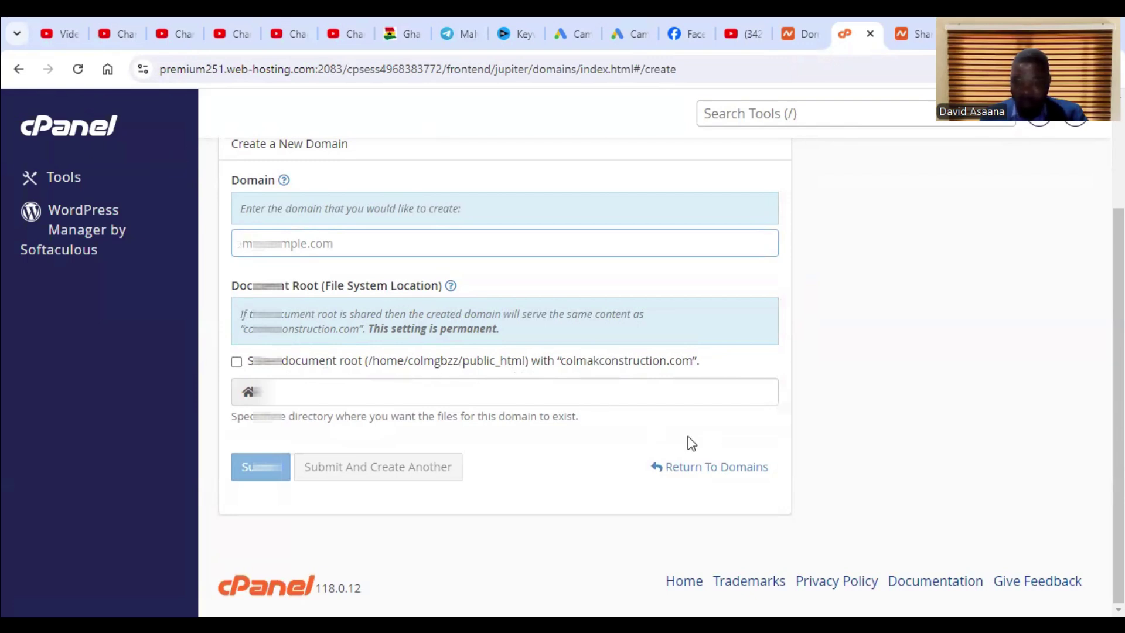
- Abandon the new-domain form and show the domain list with colmakconstruction.com at /public_html
scroll(398, 372, "up", 1)
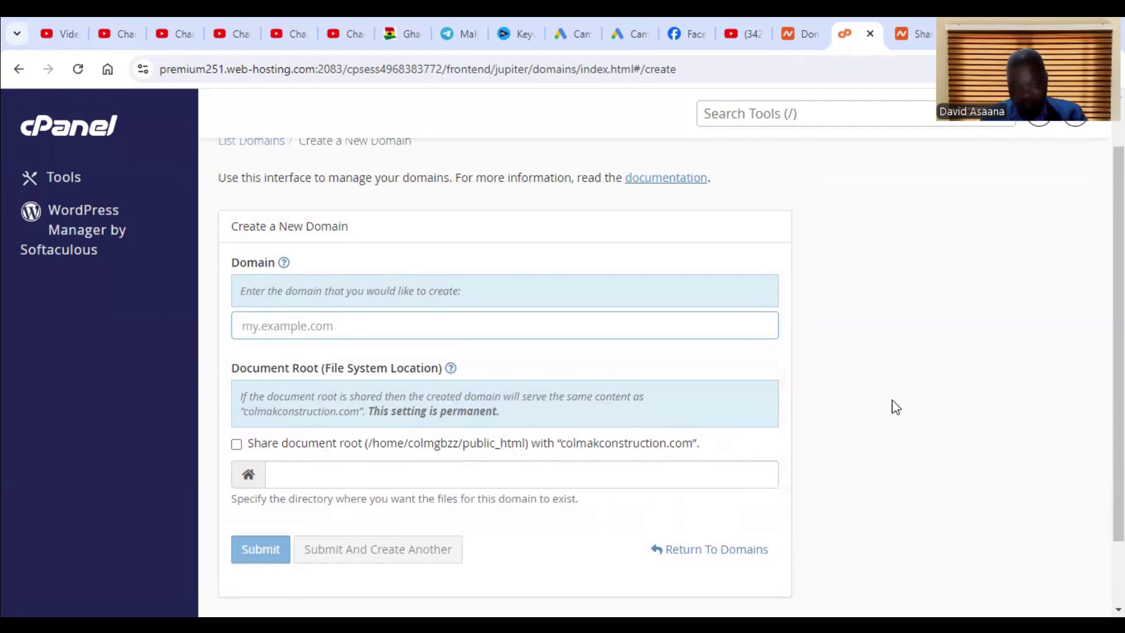
scroll(879, 398, "up", 1)
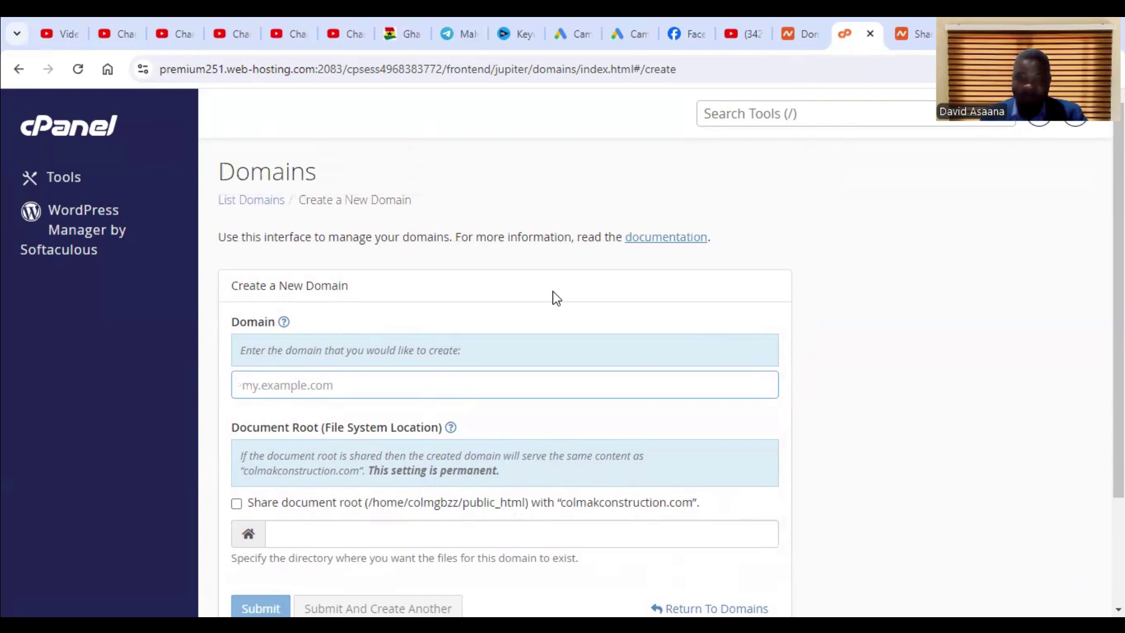
left_click(413, 445)
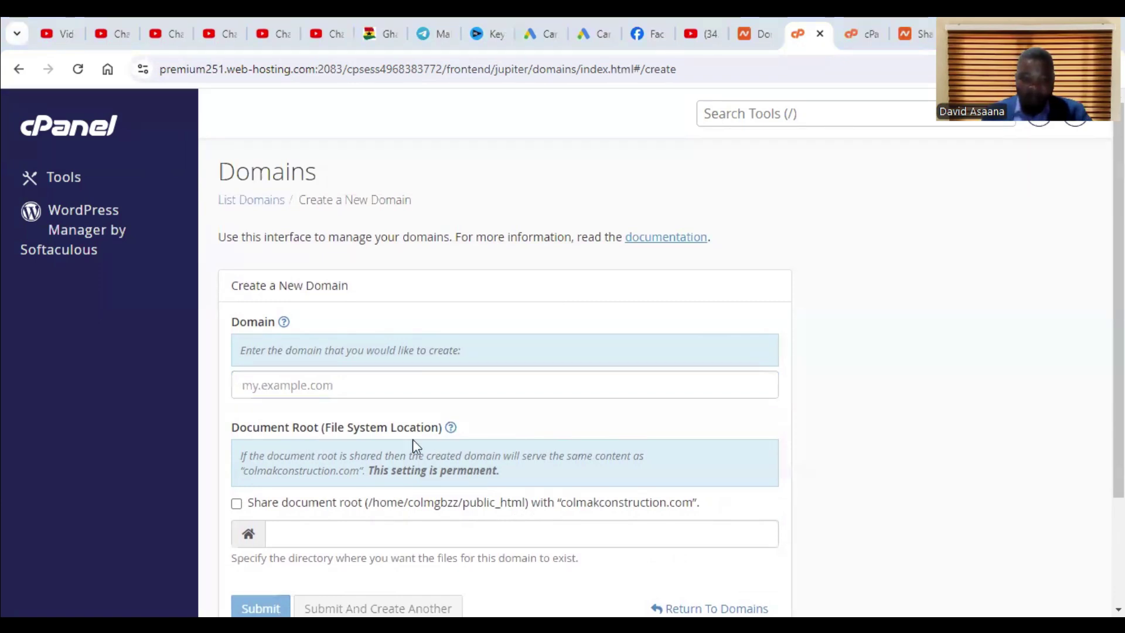
left_click(858, 29)
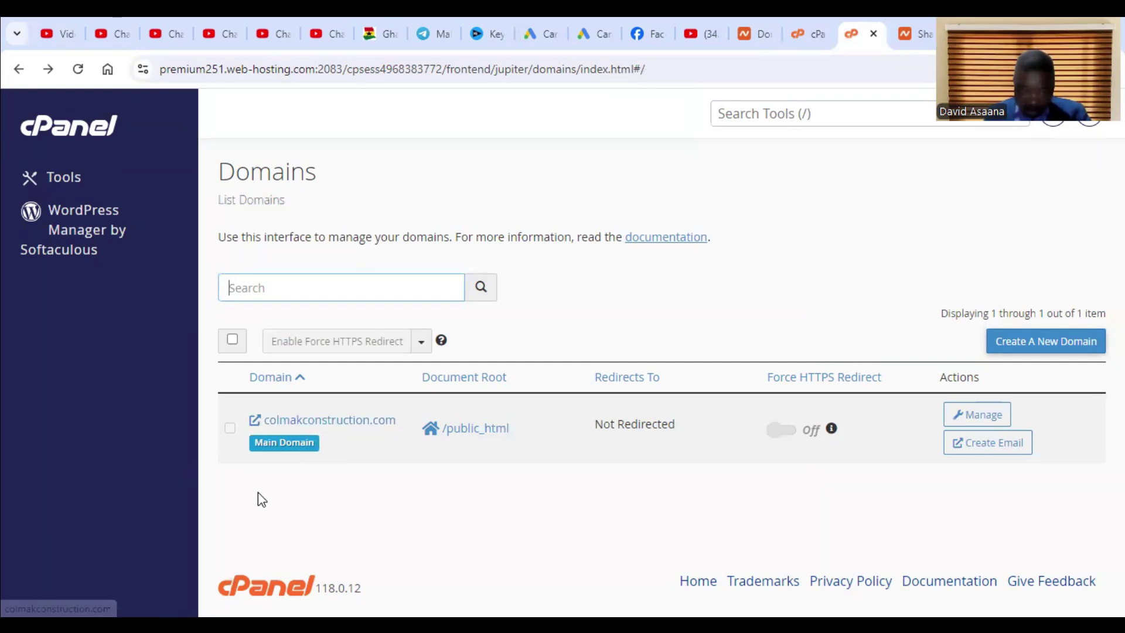
- Open colmakconstruction.com in a new tab past the insecure-connection warning, then return to cPanel
right_click(322, 421)
left_click(442, 222)
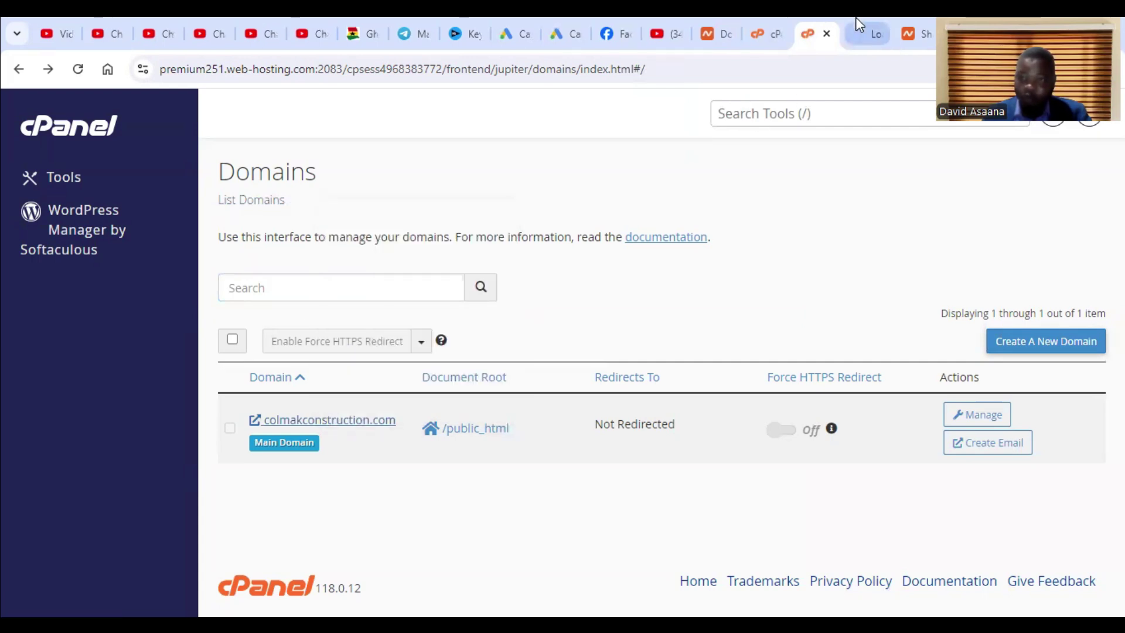
left_click(864, 16)
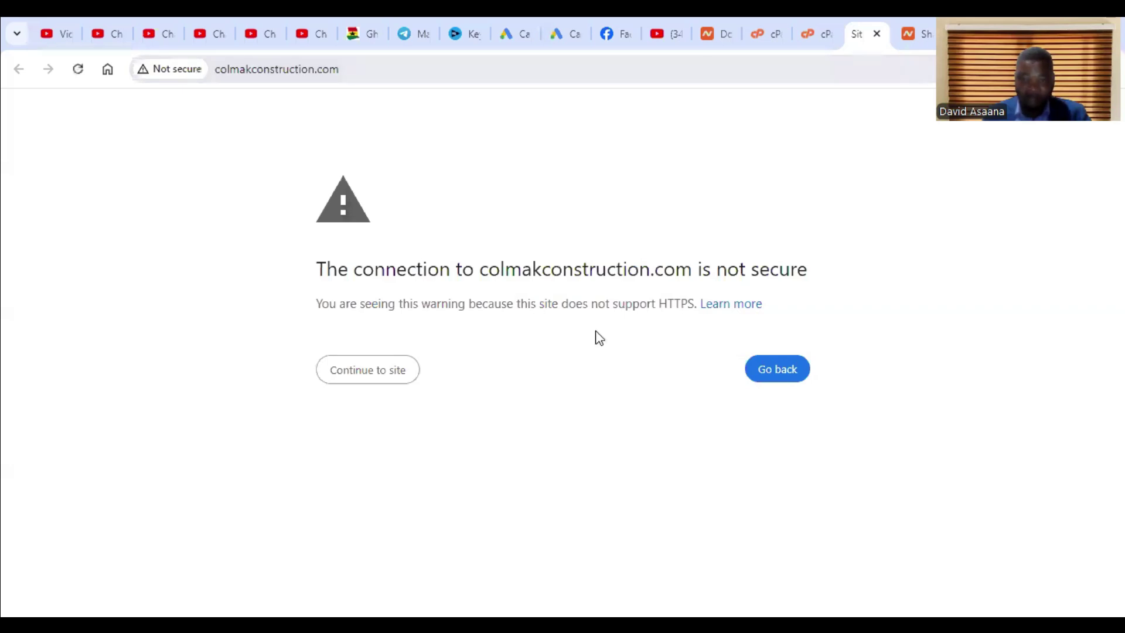
left_click(388, 380)
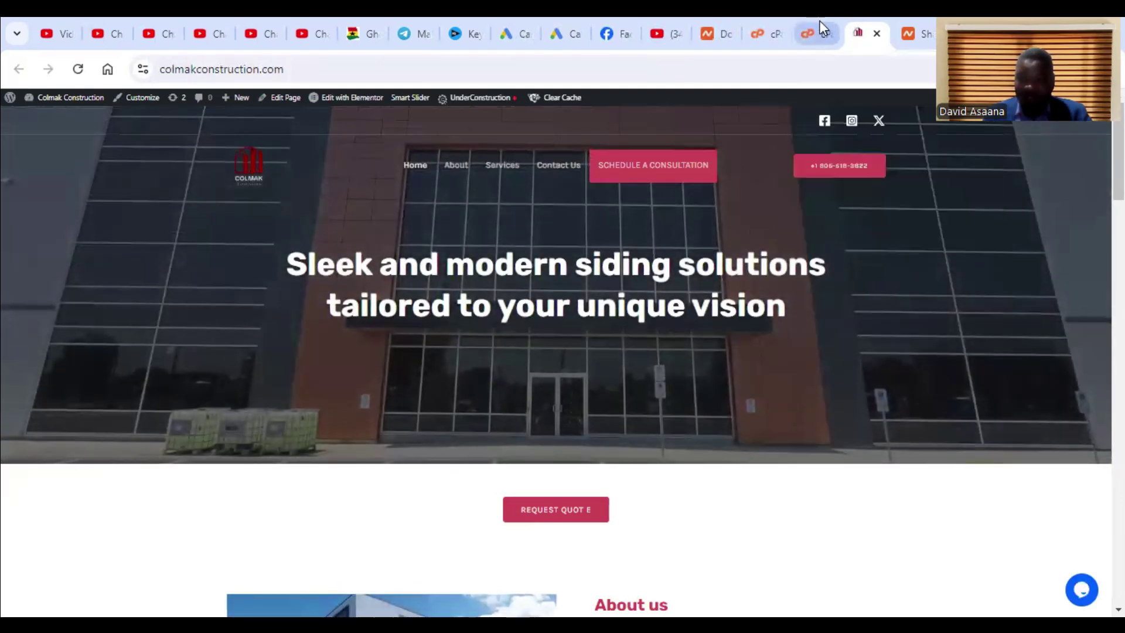
mouse_move(820, 23)
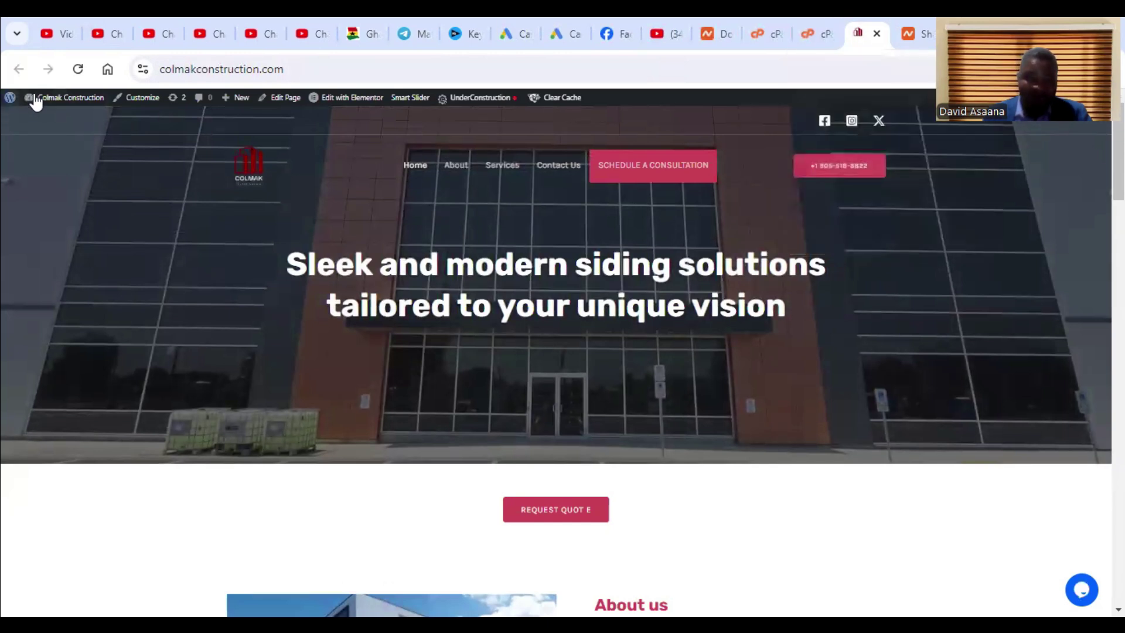
left_click(812, 26)
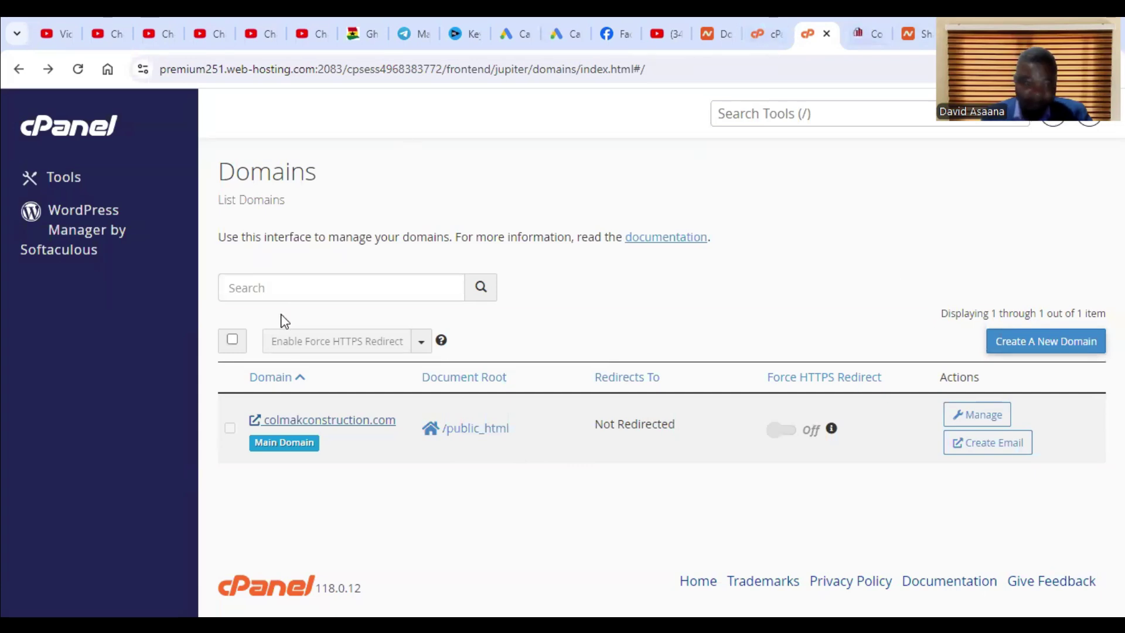
- Return to the cPanel Tools page and launch WordPress from the Softaculous Apps Installer
left_click(798, 115)
left_click(20, 70)
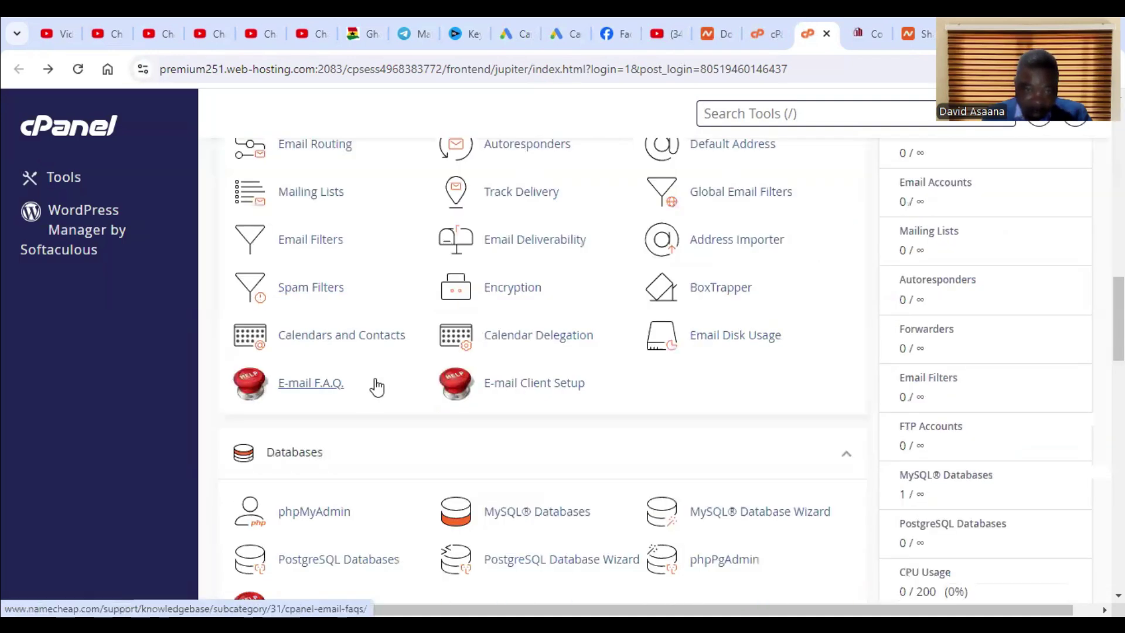
scroll(434, 399, "down", 3)
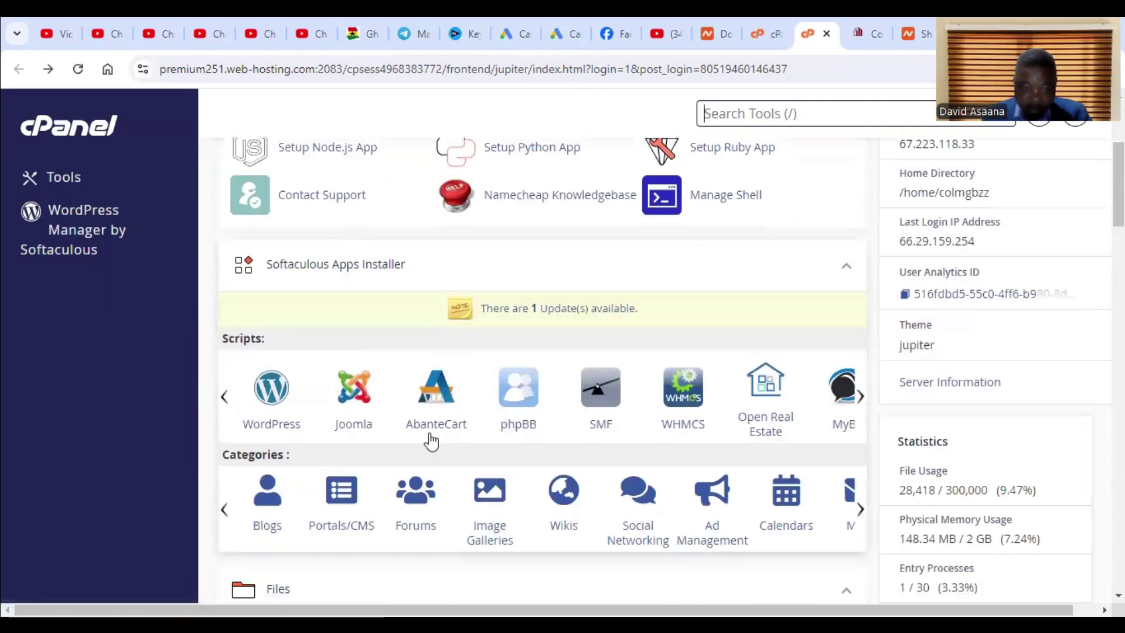
left_click(270, 403)
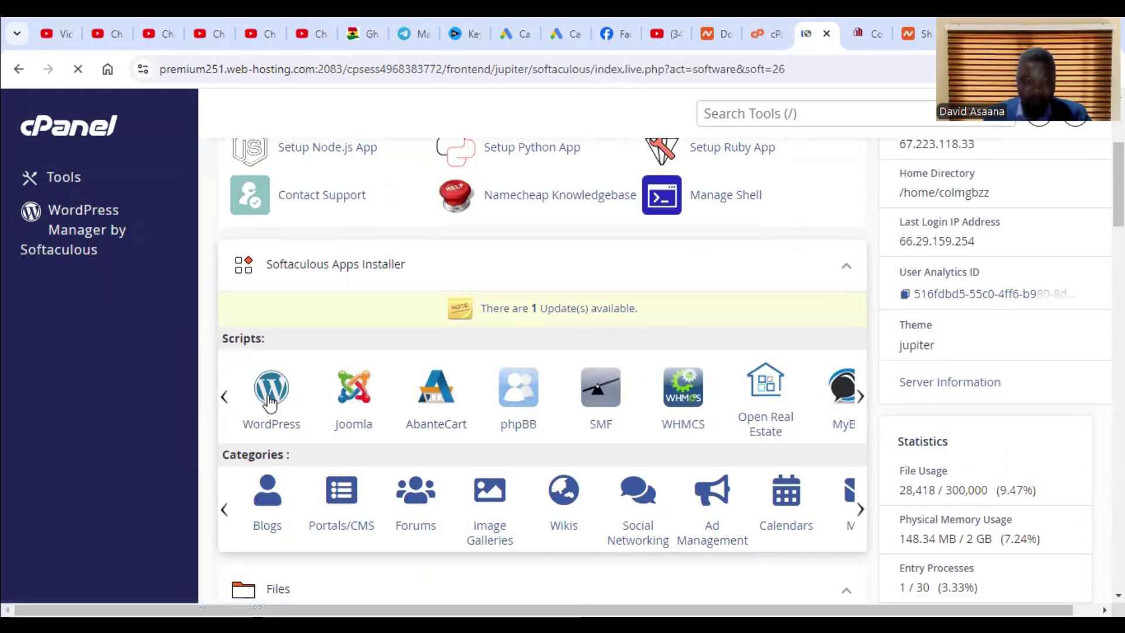
scroll(526, 368, "down", 4)
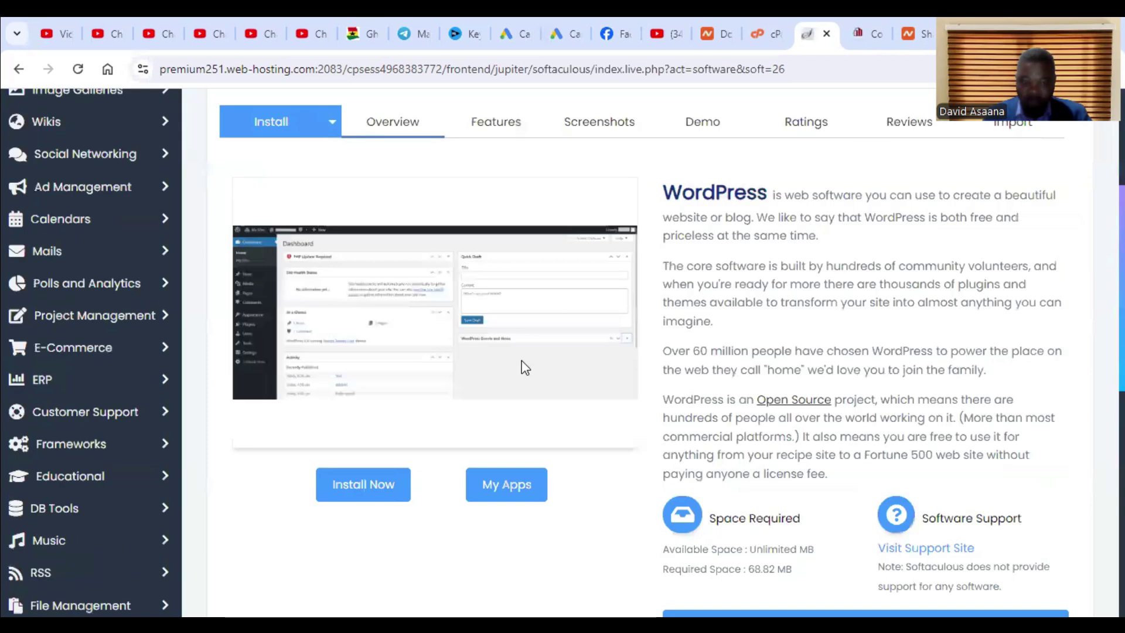
scroll(754, 358, "up", 4)
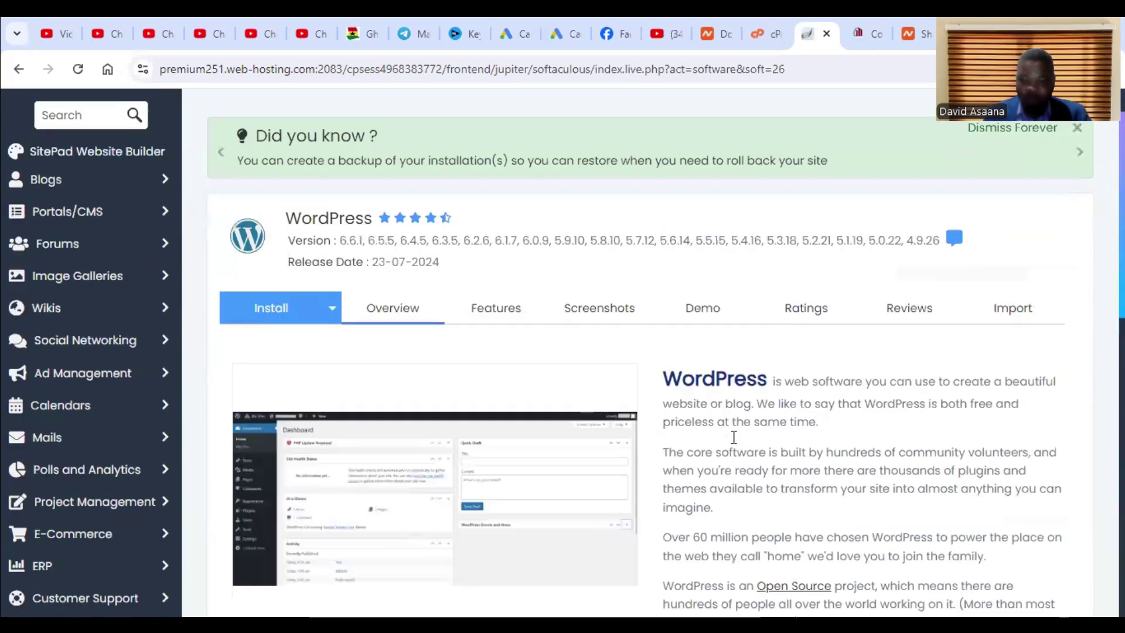
scroll(478, 389, "down", 4)
scroll(381, 371, "down", 9)
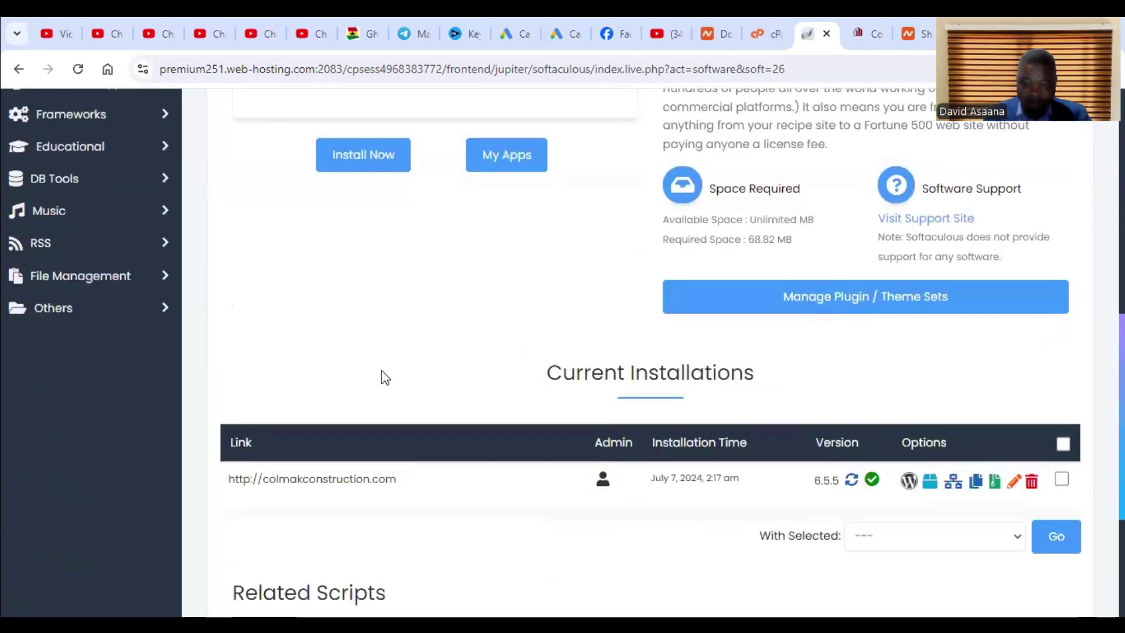
scroll(670, 352, "up", 4)
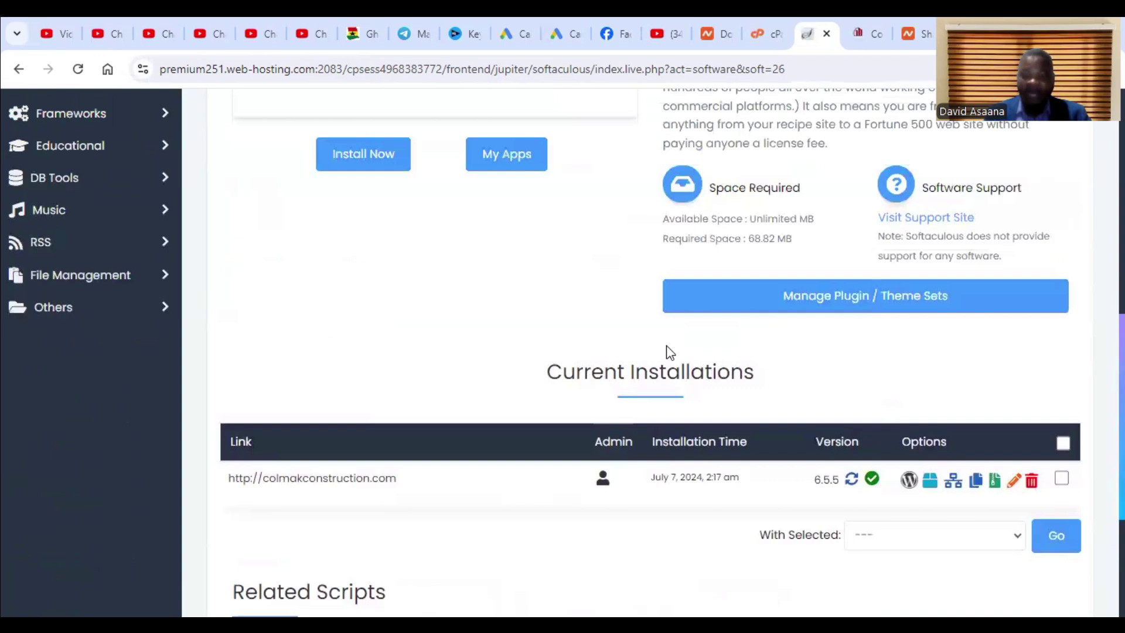
scroll(648, 369, "down", 5)
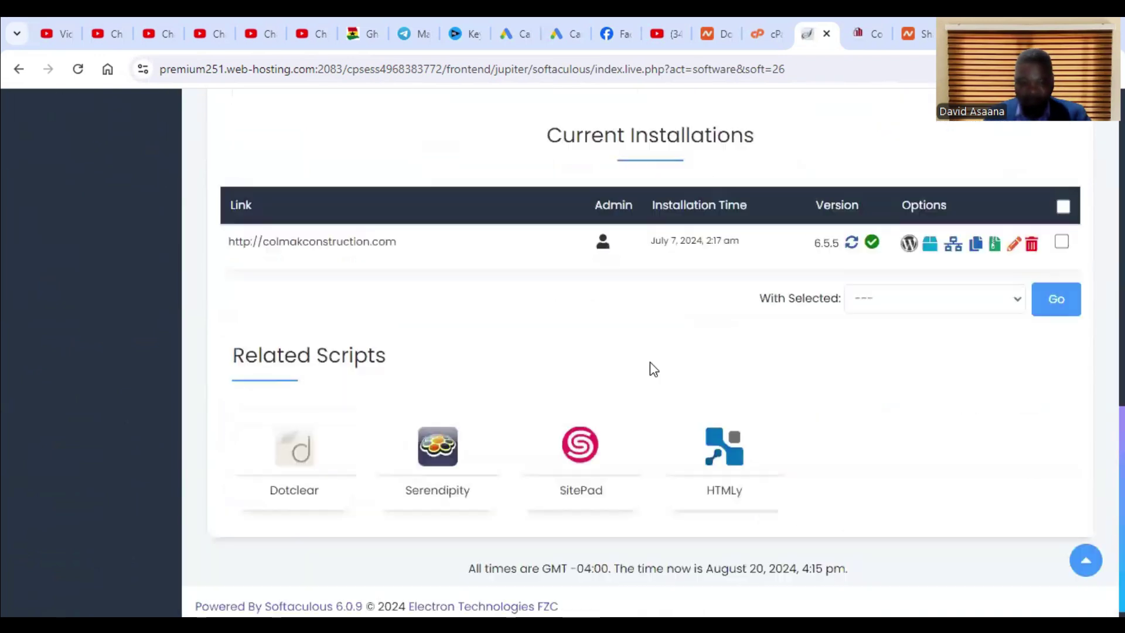
scroll(535, 295, "up", 2)
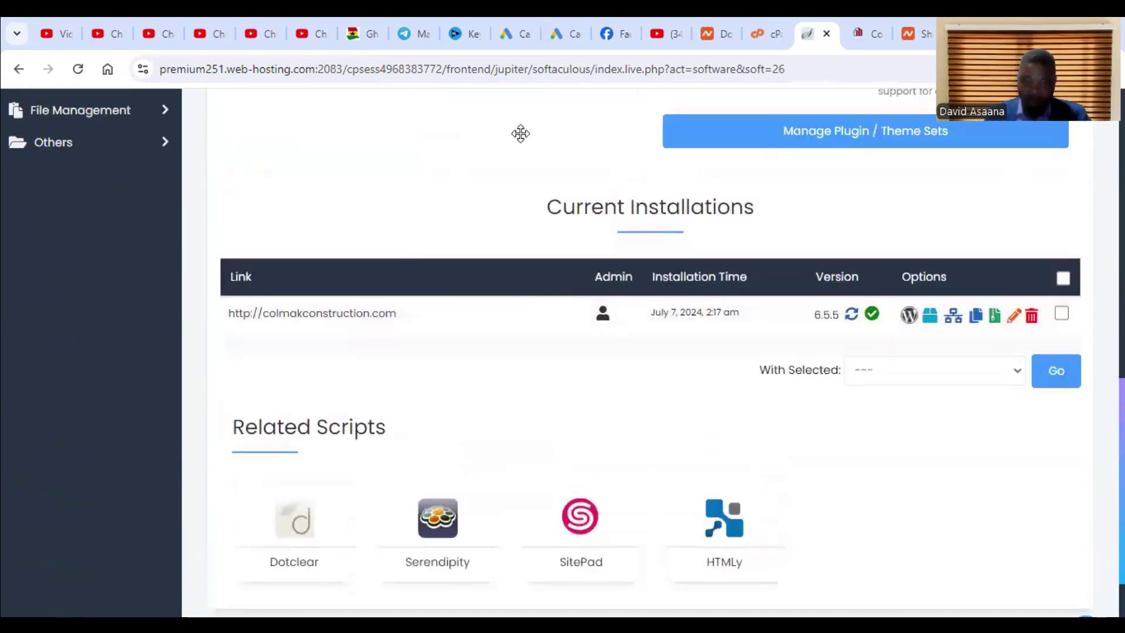
scroll(655, 407, "up", 3)
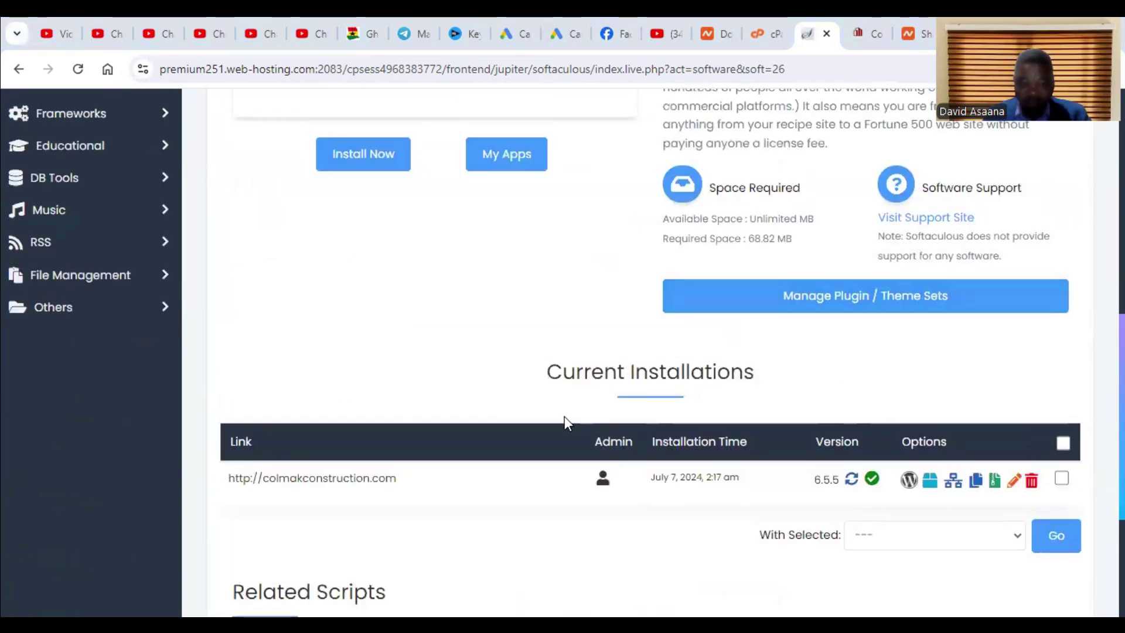
scroll(685, 419, "down", 5)
scroll(648, 467, "up", 2)
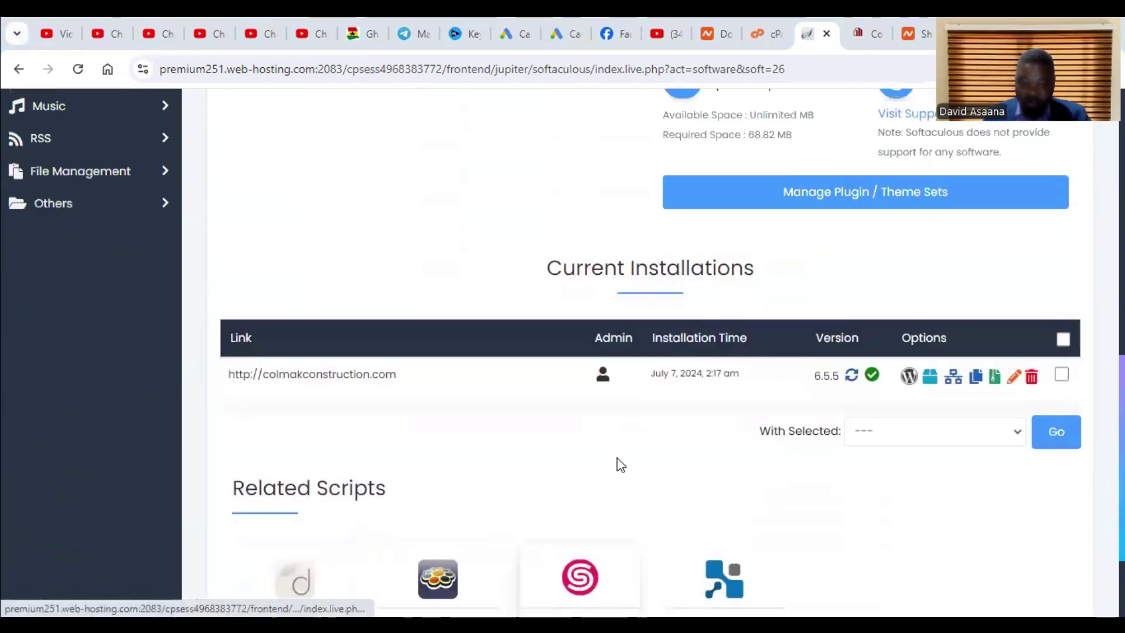
scroll(580, 442, "up", 10)
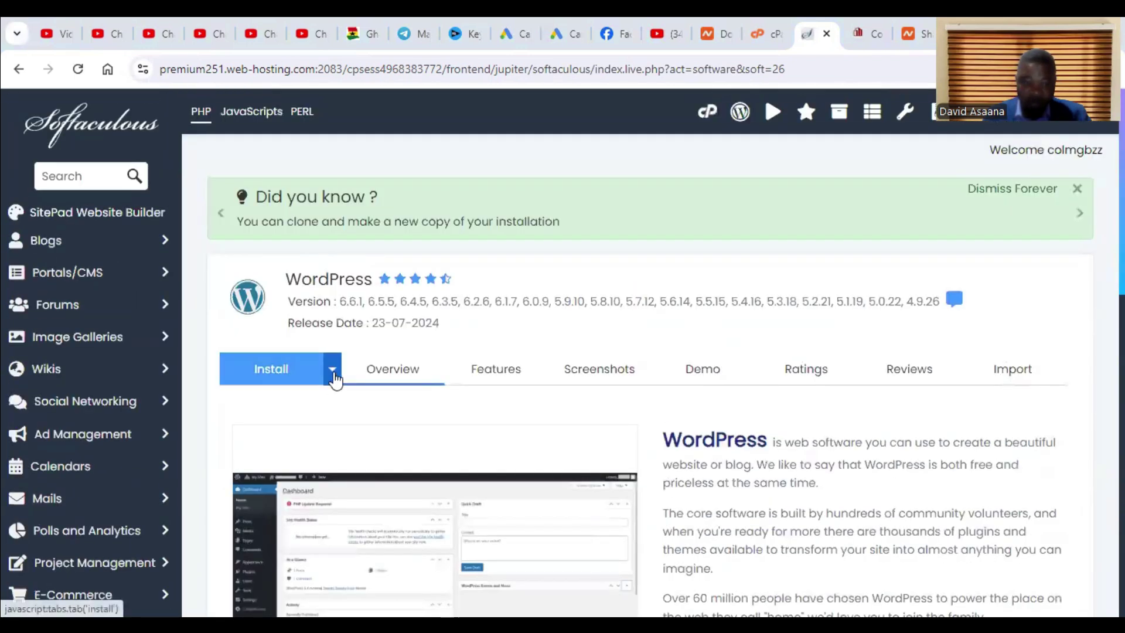
- Open the WordPress install form, keeping domain colmakconstruction.com and version 6.6.1
left_click(293, 385)
scroll(352, 351, "down", 4)
left_click(563, 303)
left_click(564, 306)
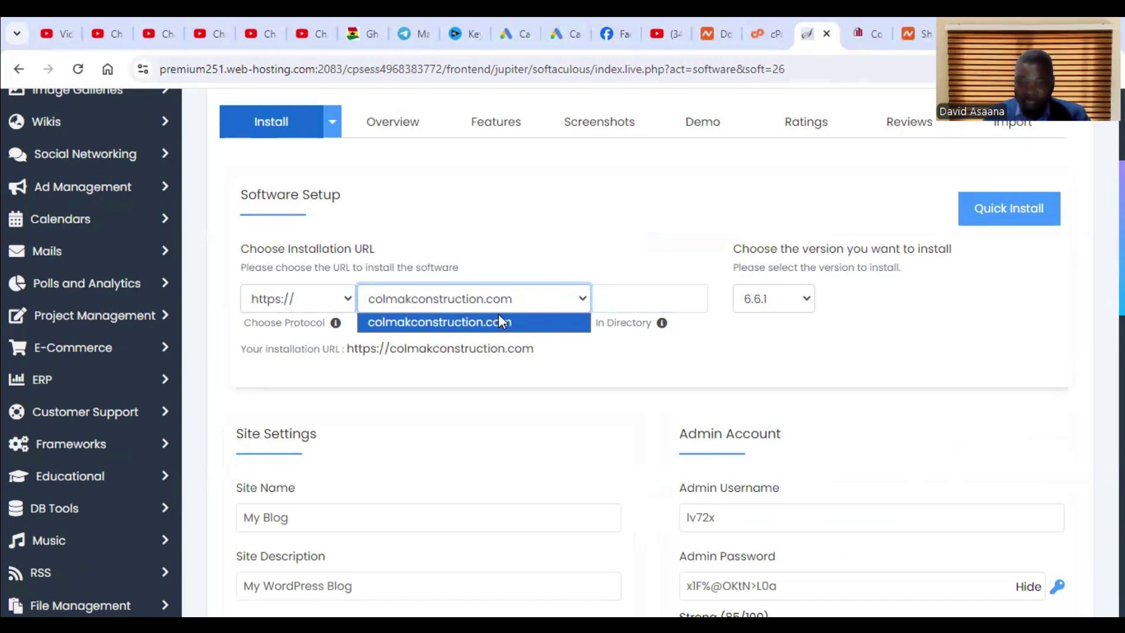
left_click(588, 221)
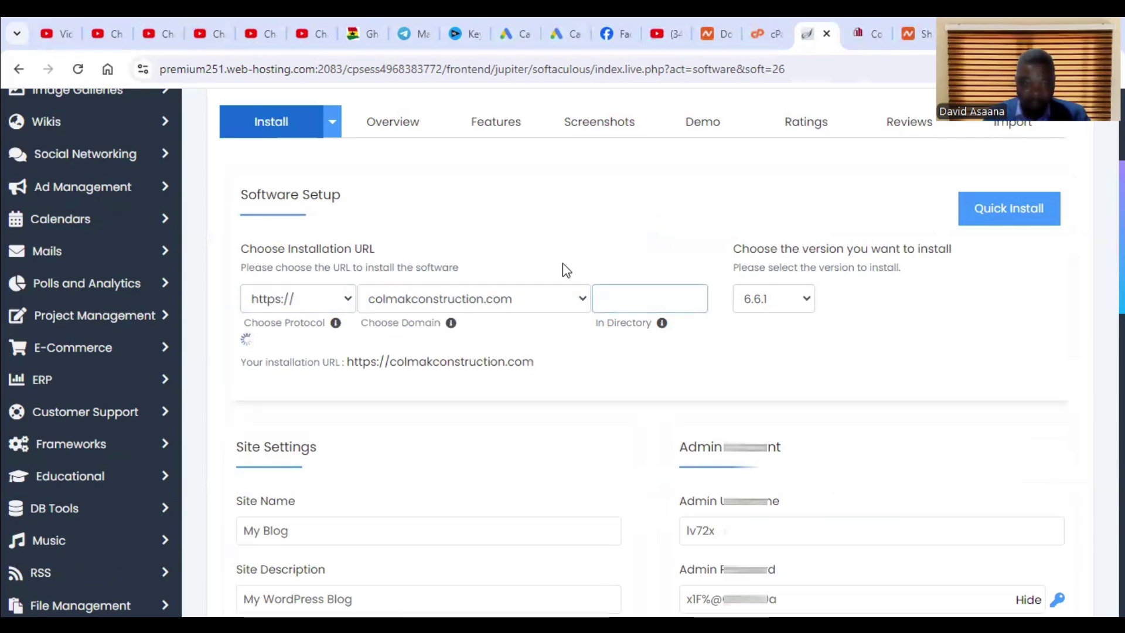
left_click(759, 302)
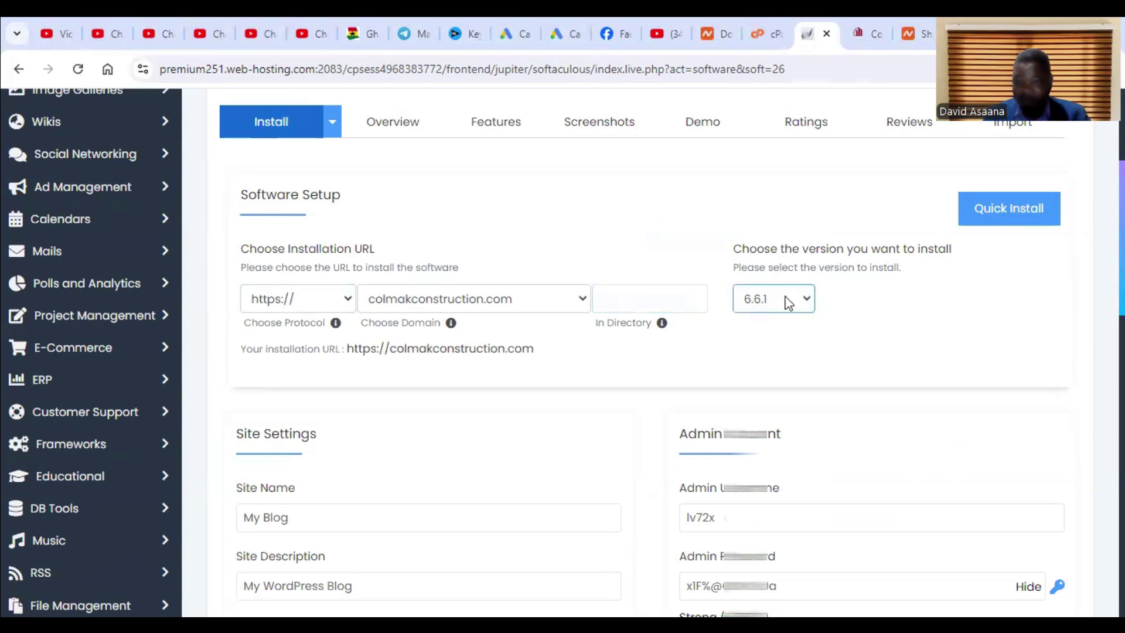
left_click(694, 345)
- Leave the default site name My Blog and description unchanged, then switch to the live site tab
scroll(694, 346, "down", 3)
left_click(334, 357)
left_click(276, 430)
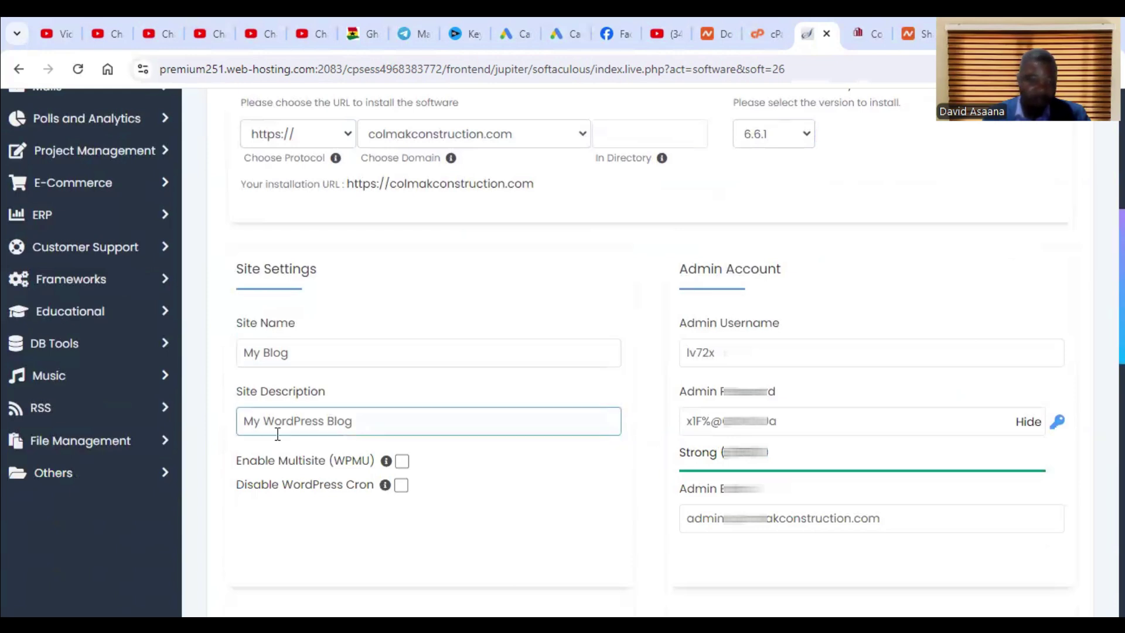
left_click(306, 358)
left_click(345, 313)
left_click(278, 349)
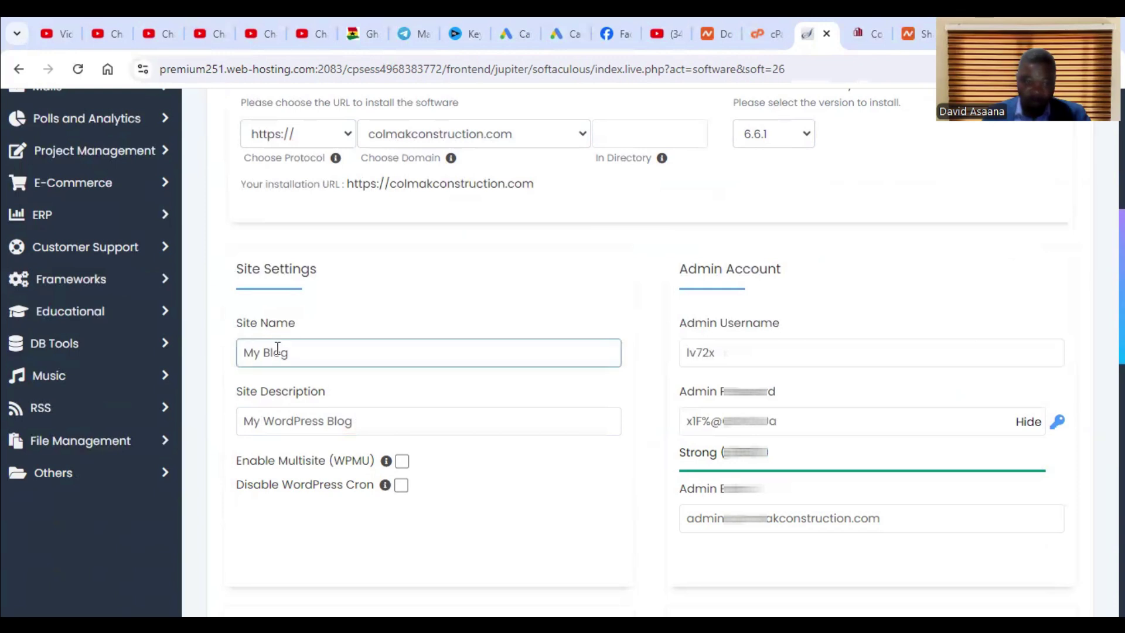
left_click(511, 211)
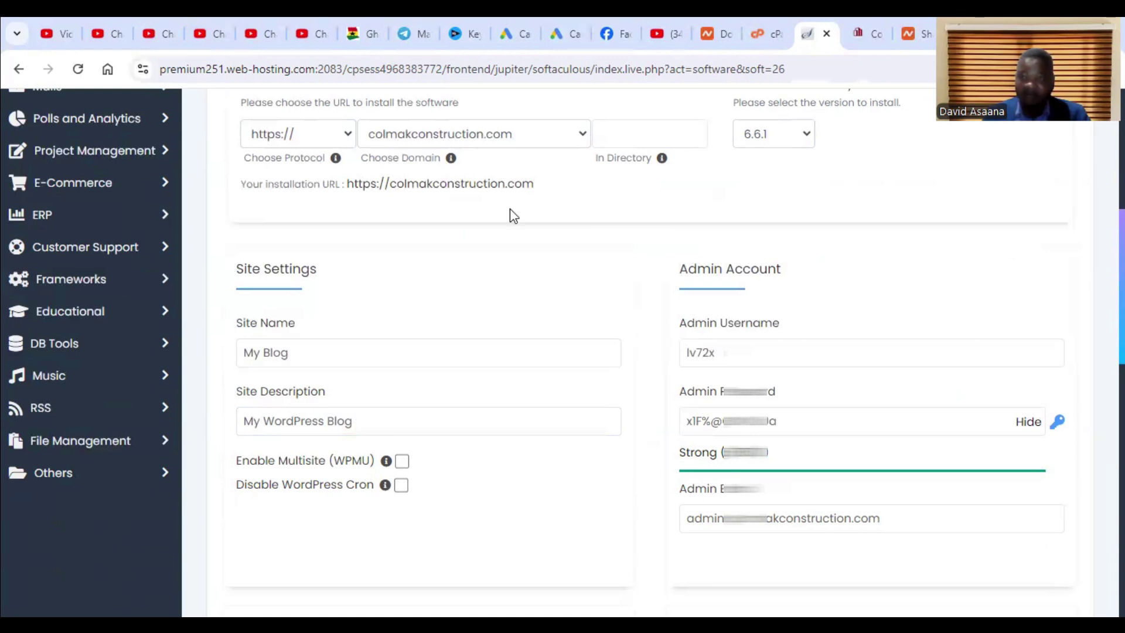
key("ctrl+Tab")
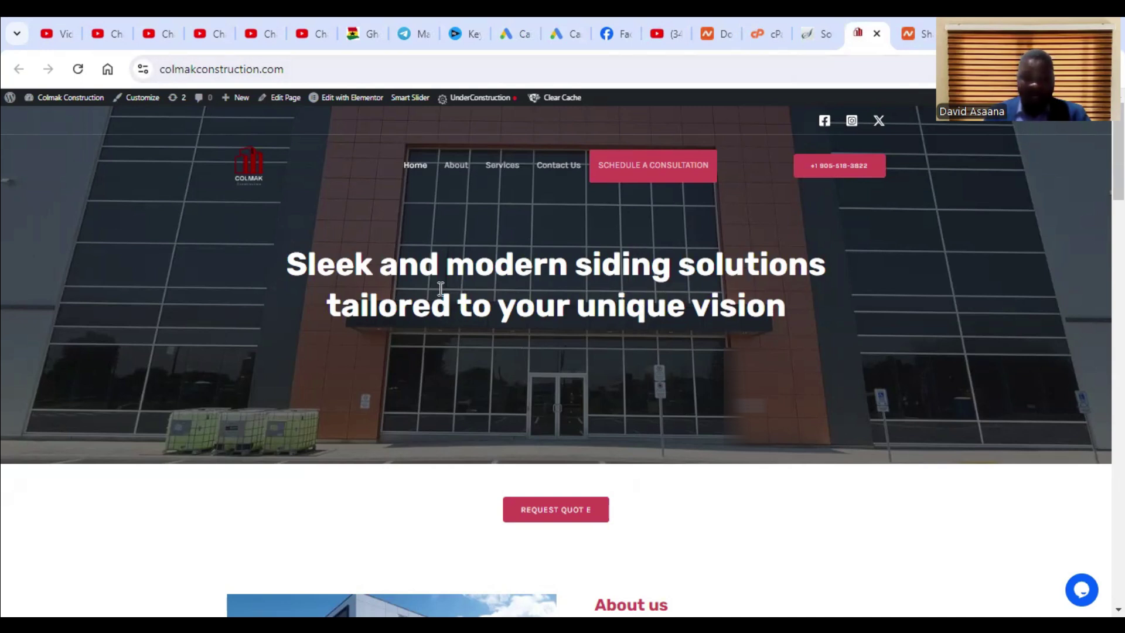
- Back on the install form, review the site description and generated admin username, password and e-mail
left_click(803, 17)
left_click(291, 433)
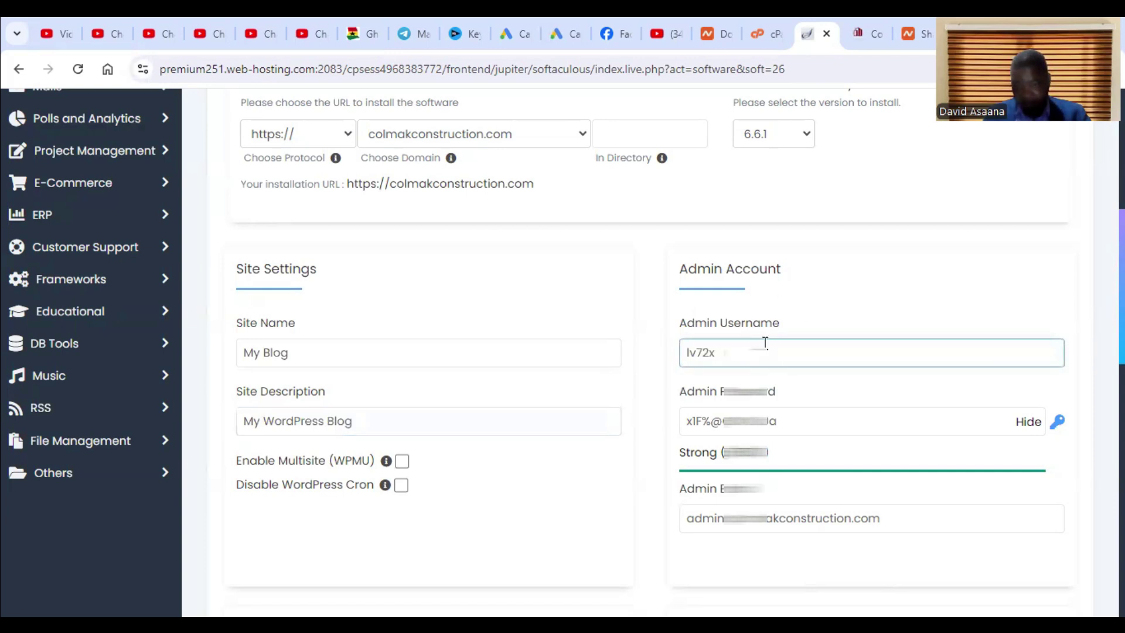
left_click(726, 350)
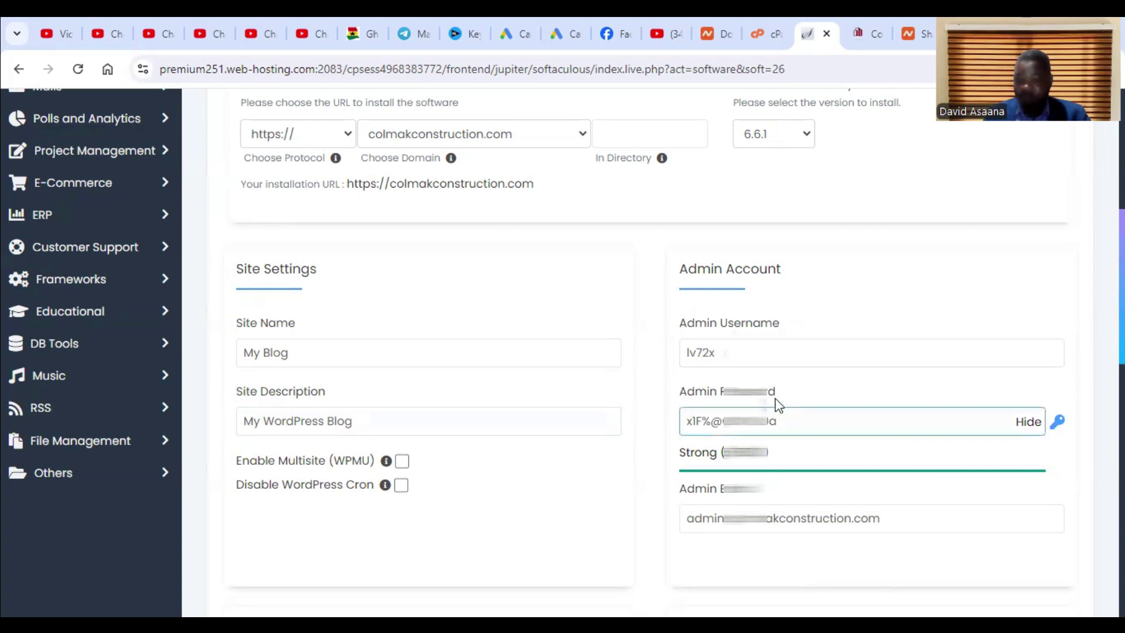
left_click(805, 414)
scroll(792, 511, "down", 1)
left_click(783, 437)
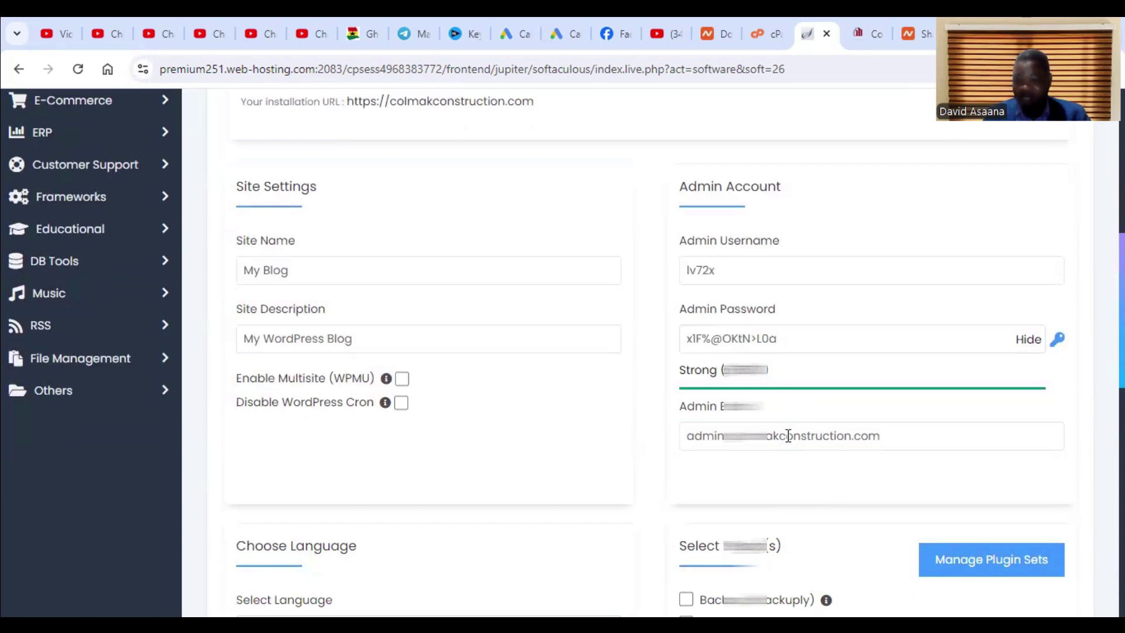
- Scroll through the plugin options to the Install button and back up without installing
scroll(841, 584, "down", 4)
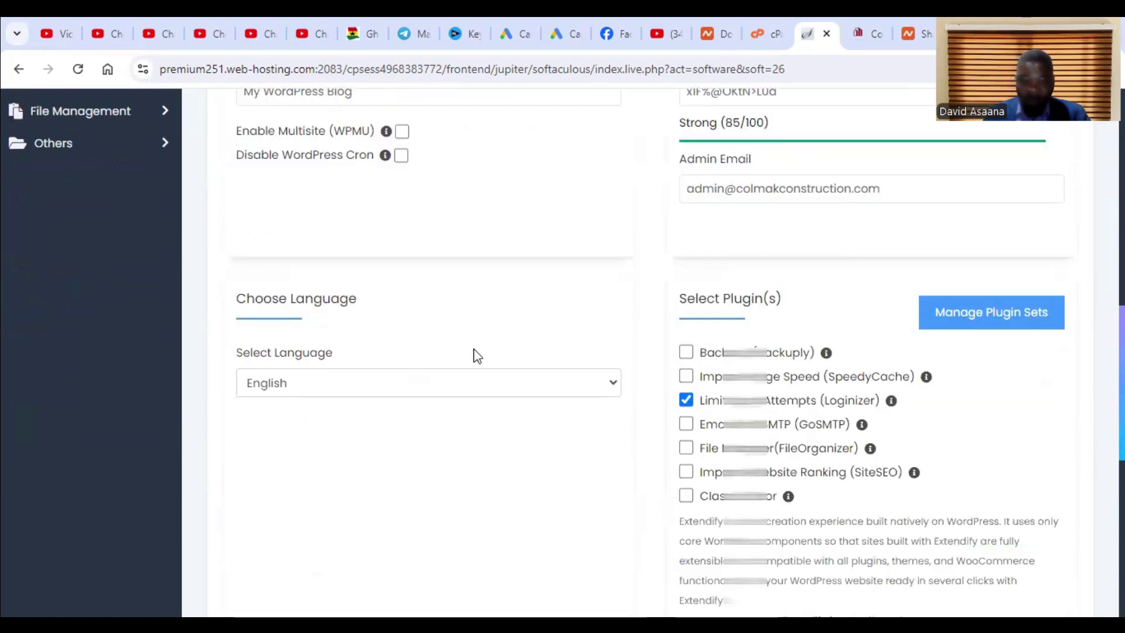
scroll(879, 269, "down", 8)
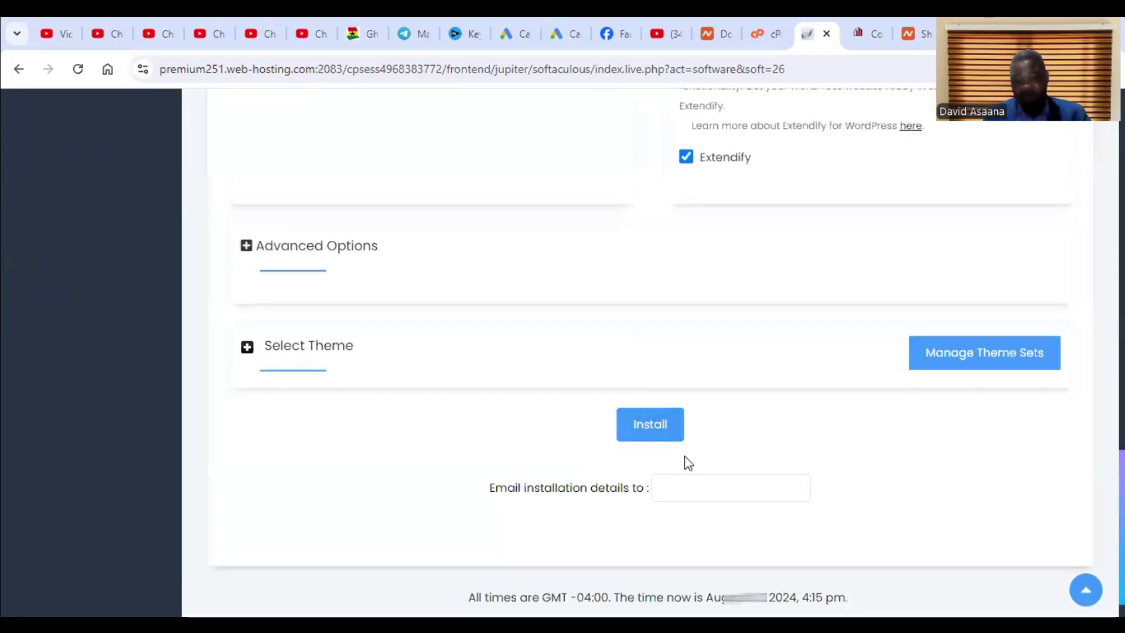
scroll(762, 419, "down", 1)
scroll(842, 381, "up", 18)
scroll(744, 381, "up", 5)
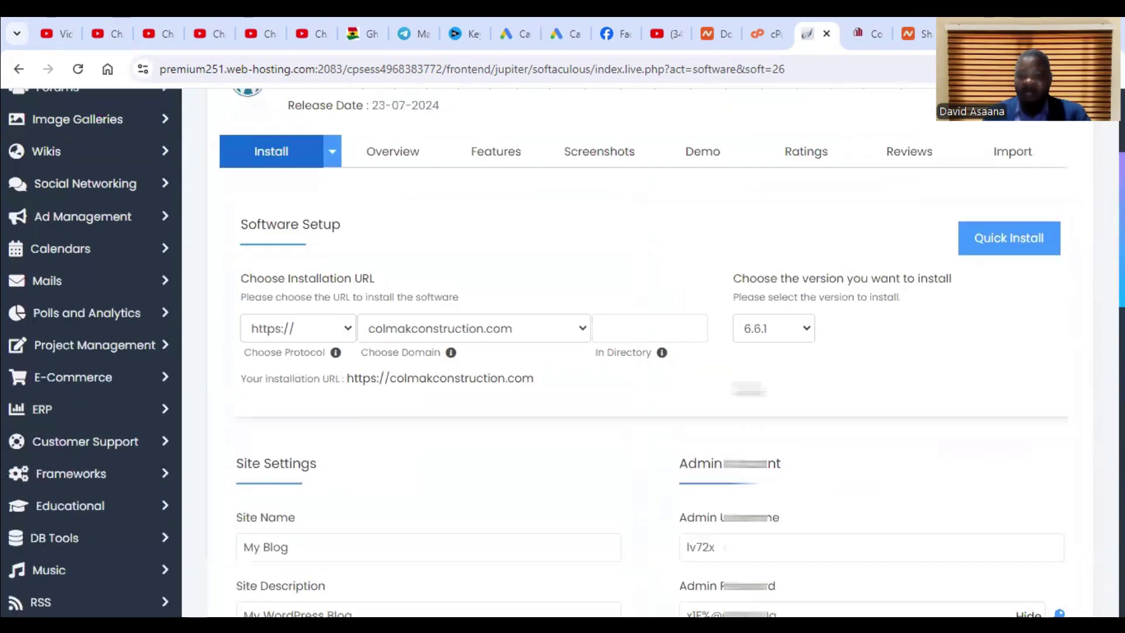